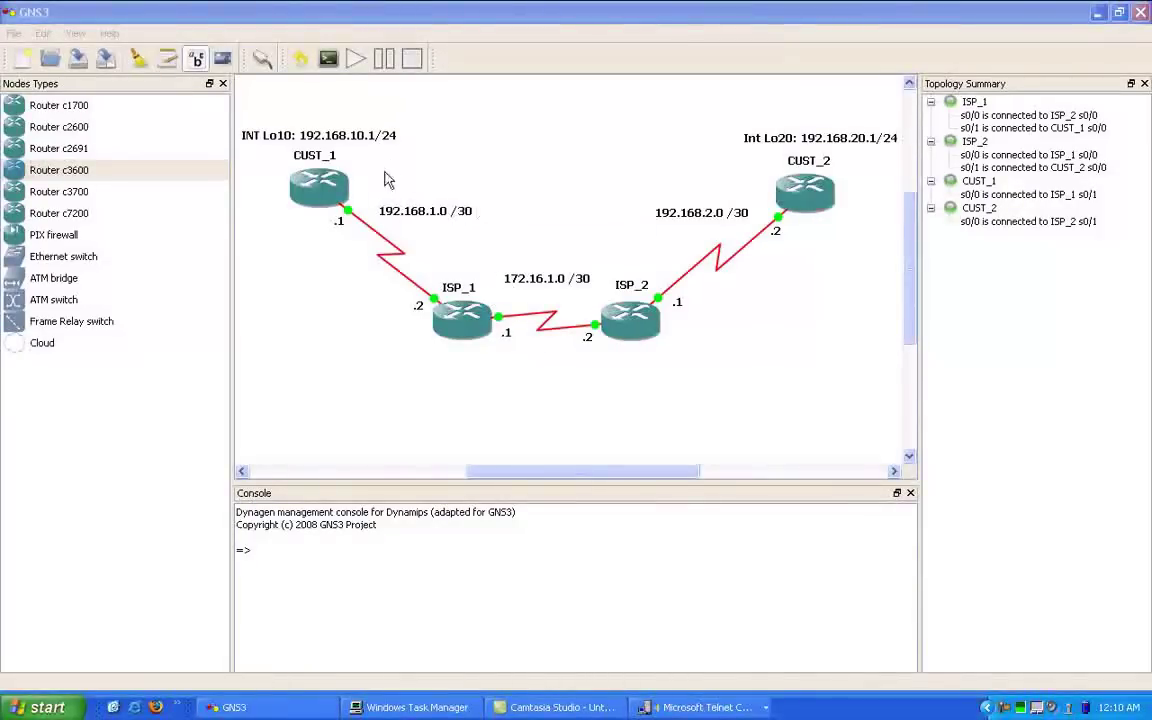
- Select CUST_1 in the topology, then bring up the CUST_2 router console
click(268, 135)
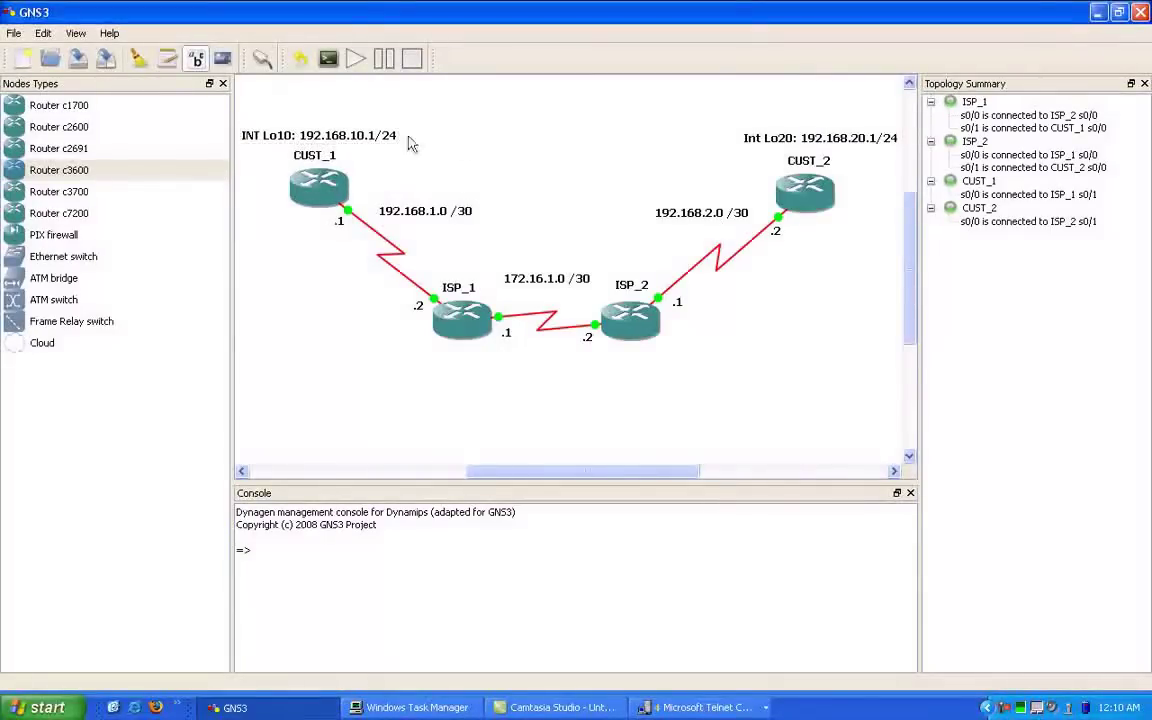
click(312, 175)
click(700, 707)
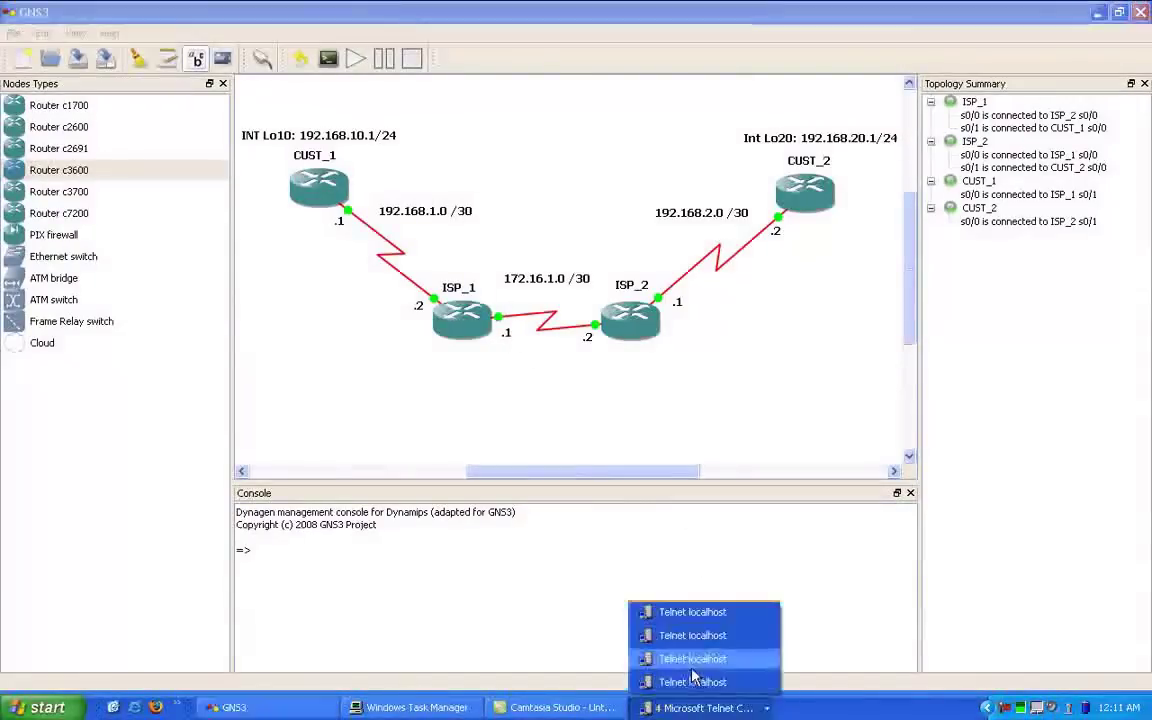
click(690, 612)
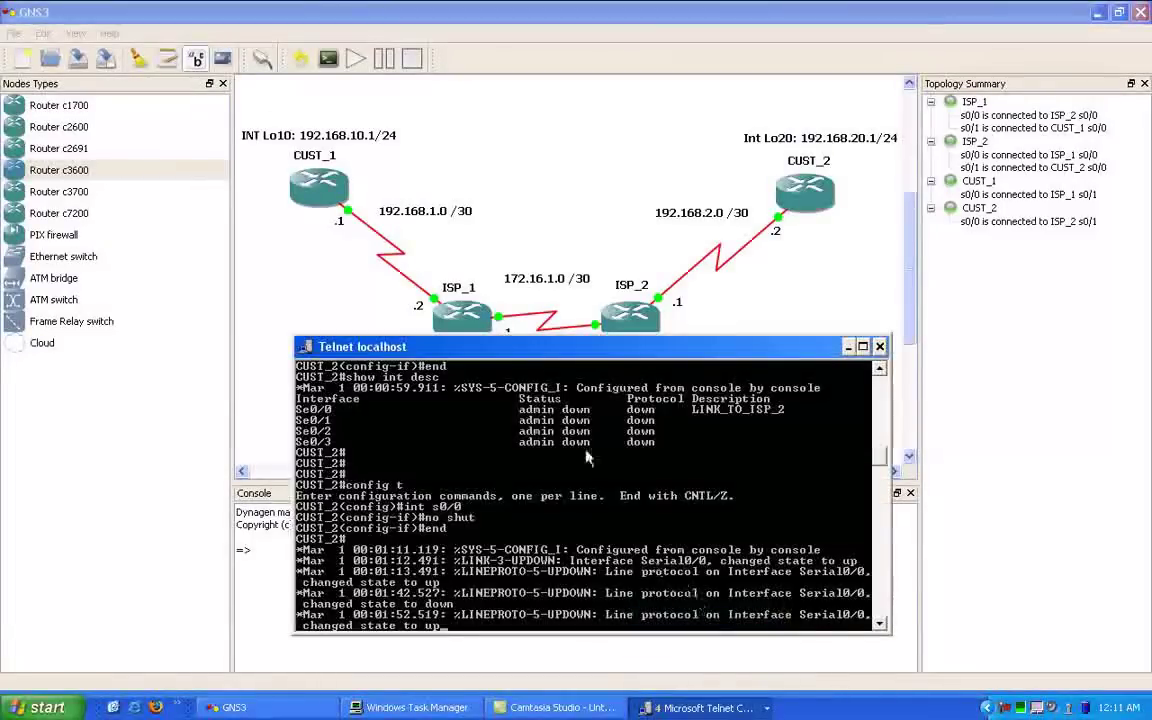
- List CUST_2's interface descriptions with 'show int desc', showing Serial0/0 up toward ISP_2
key(Return)
key(Return)
key(Return)
key(Return)
key(Return)
key(Return)
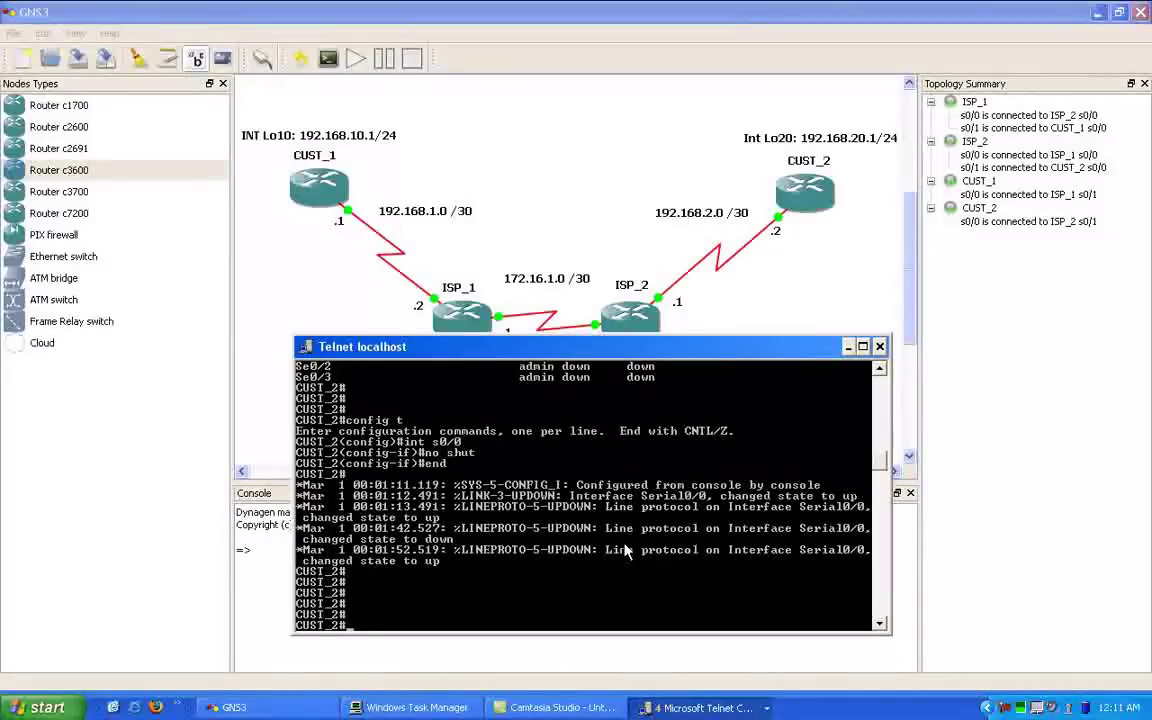
text(show int desc)
key(Return)
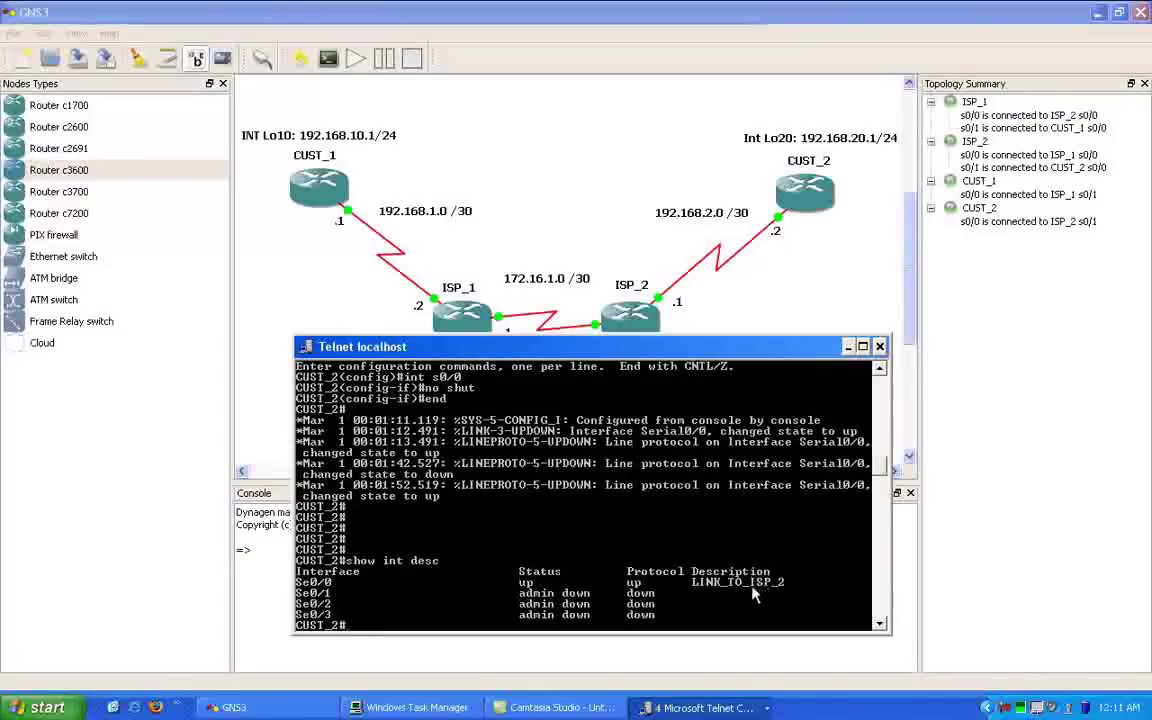
drag(740, 346, 765, 380)
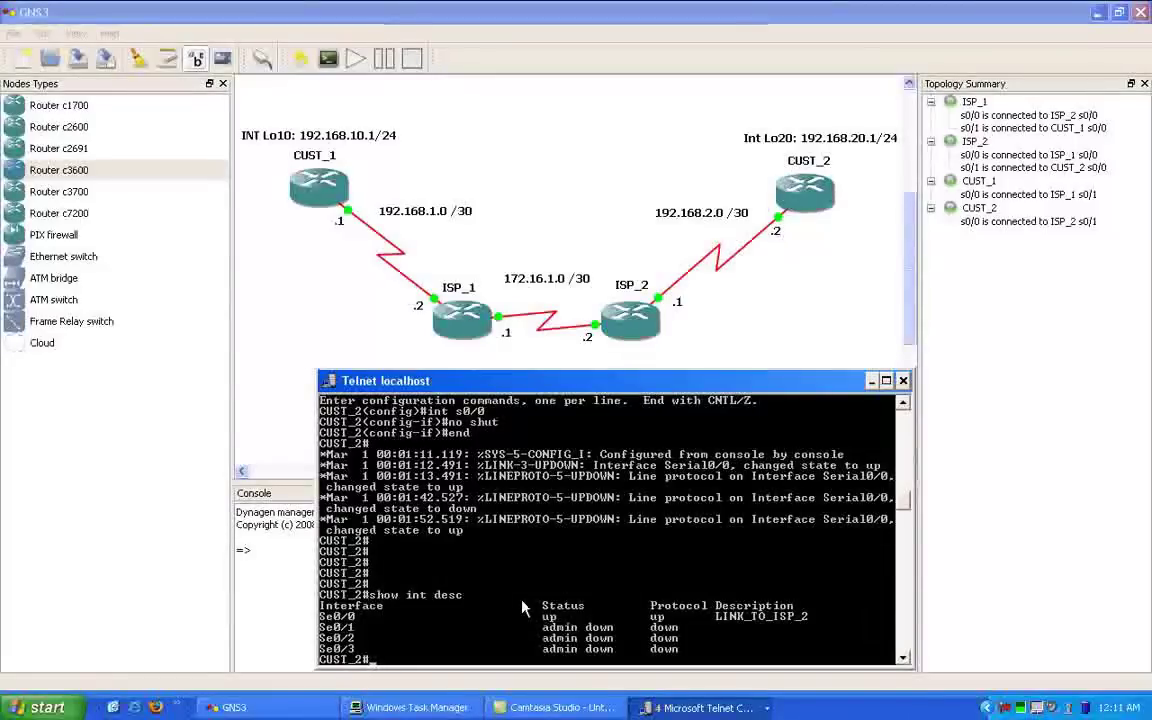
- Configure CUST_2's Serial0/0 with IP address 192.168.2.2 255.255.255.252
text(config t)
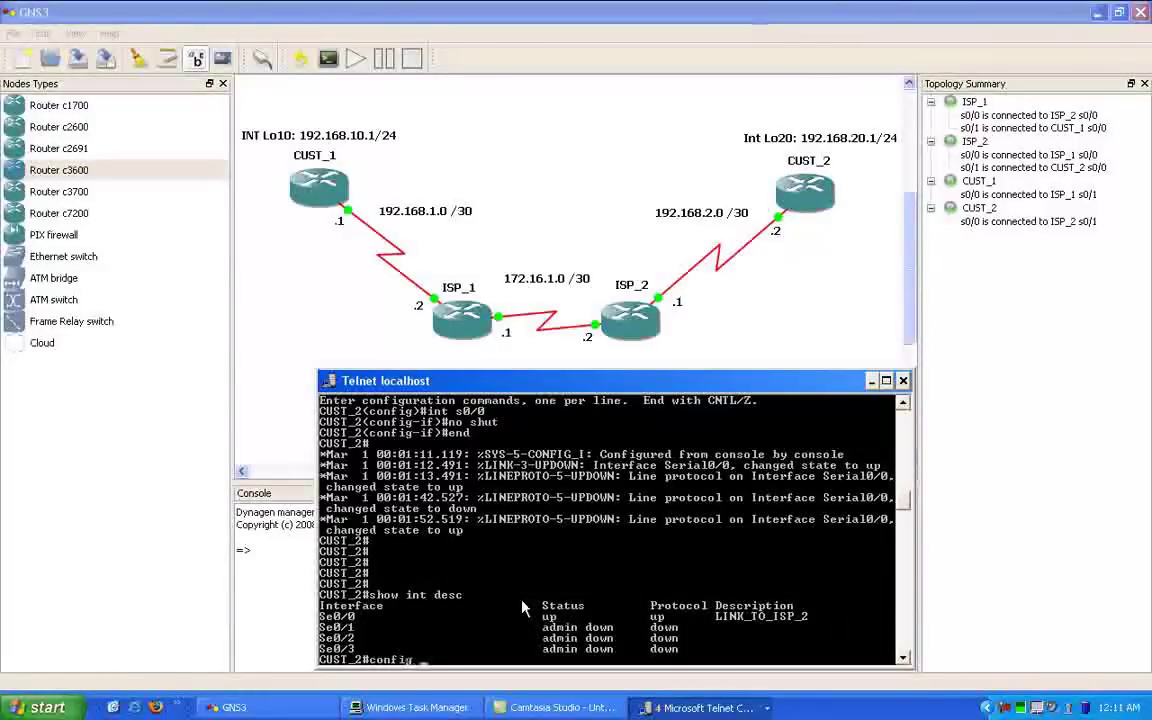
key(Return)
text(int s0/0)
key(Return)
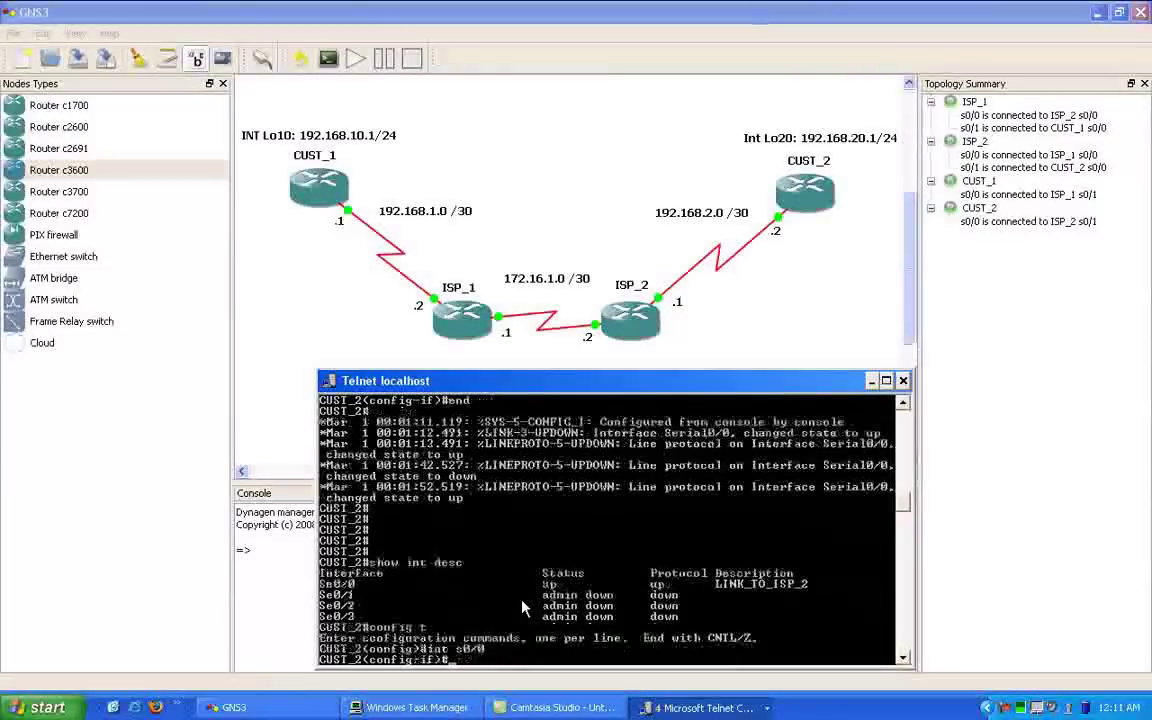
text(ip addre)
text(s)
key(Tab)
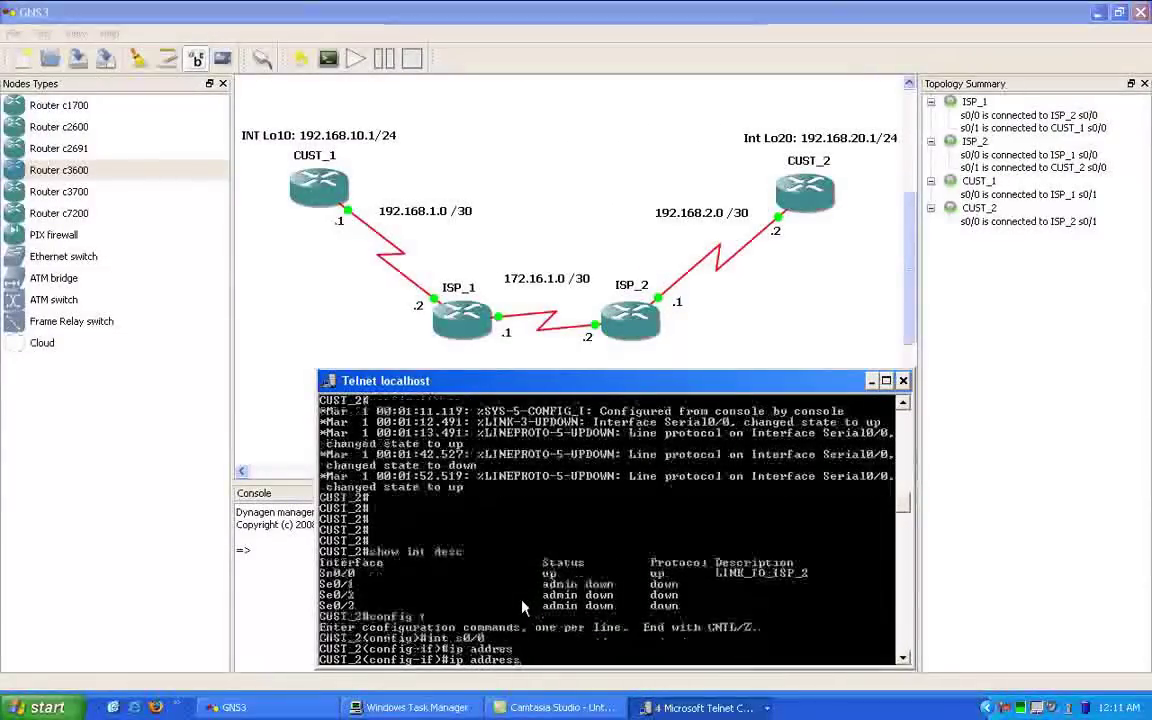
text(192.168.)
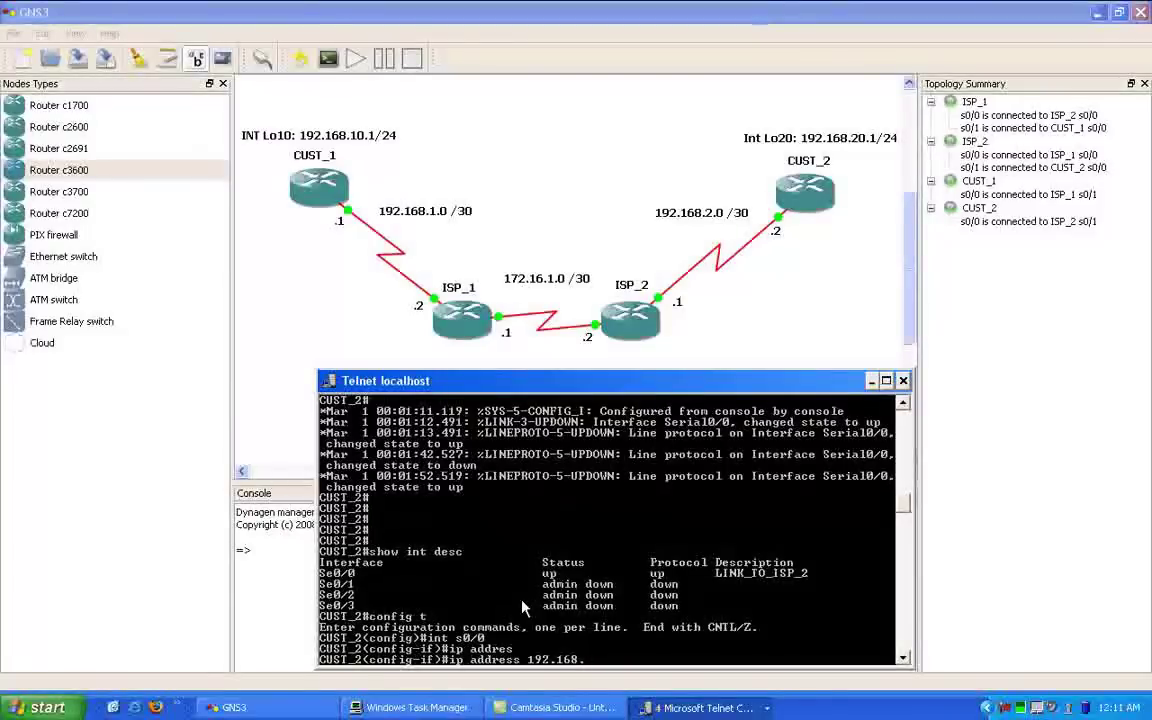
text(2.2 255.255.255.252)
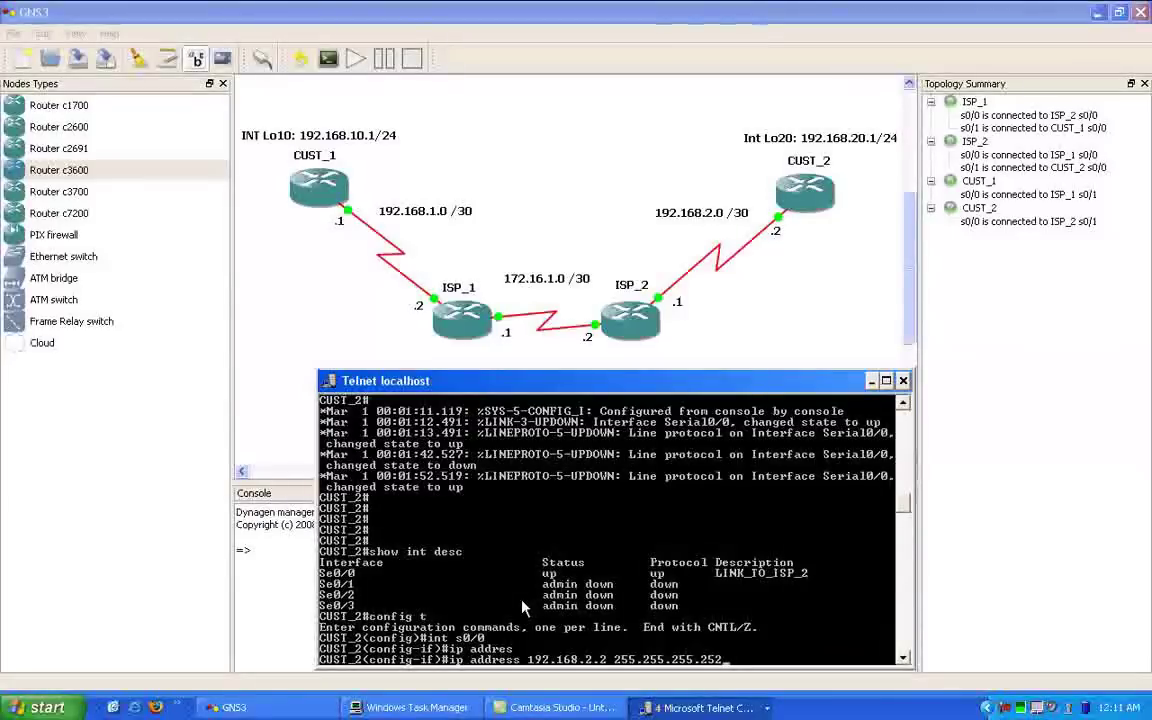
key(Return)
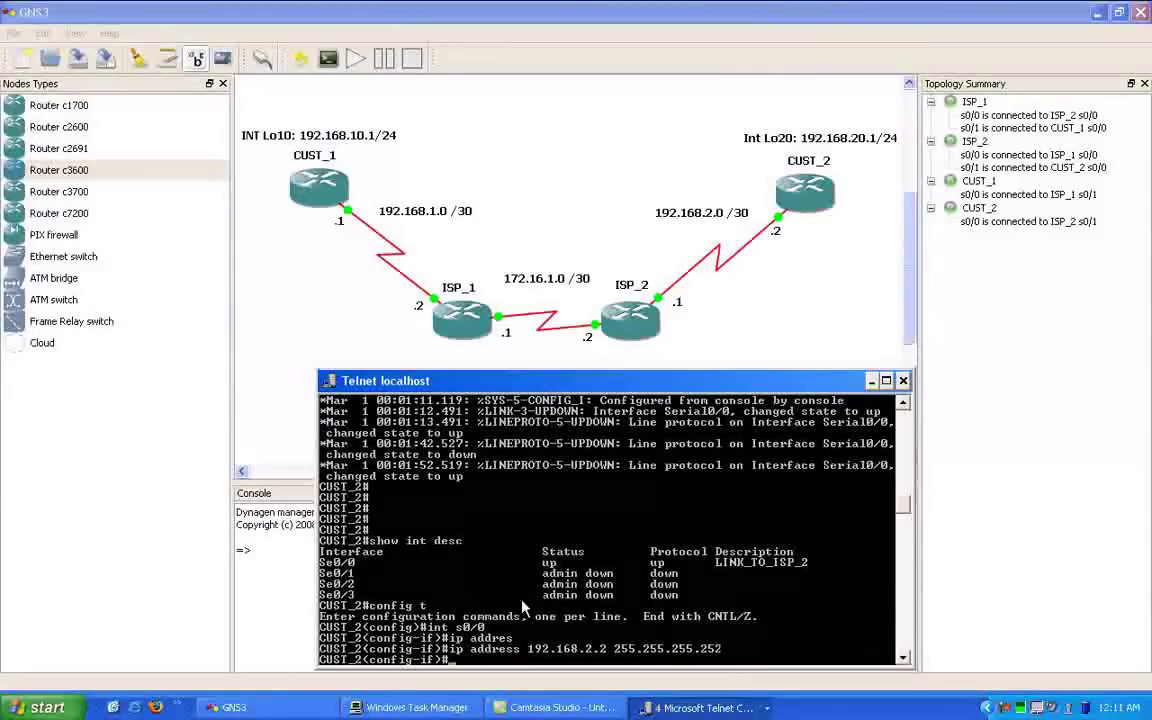
text(ex)
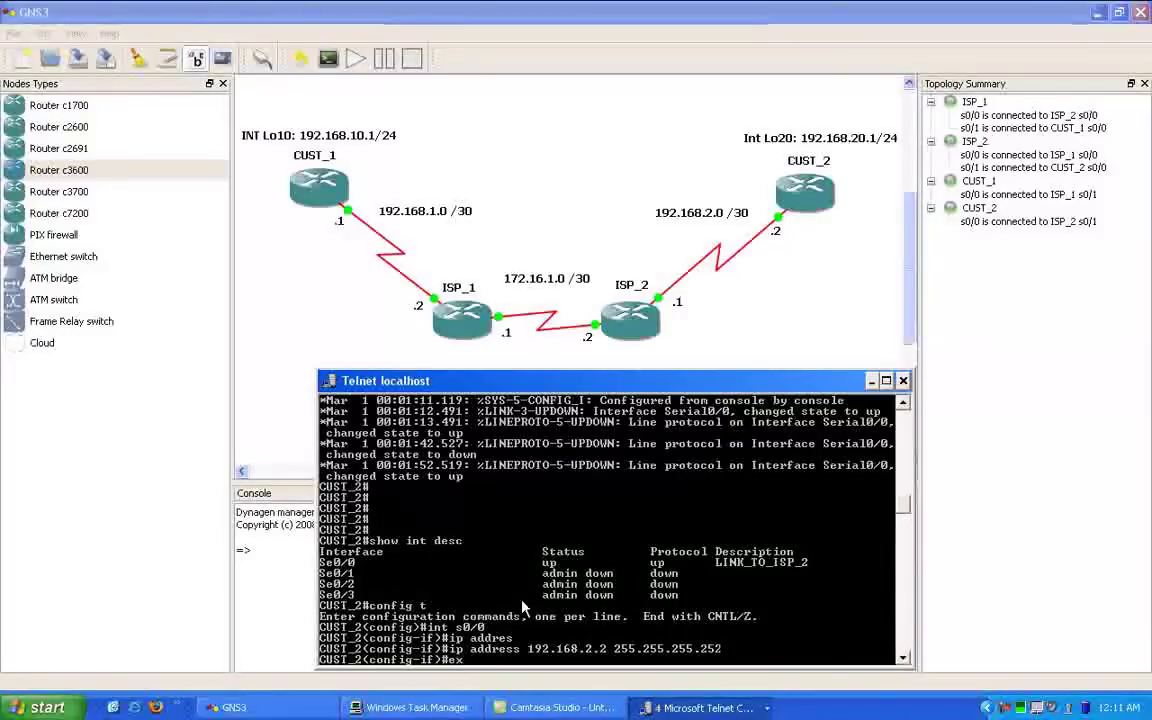
key(BackSpace)
text(int lo20)
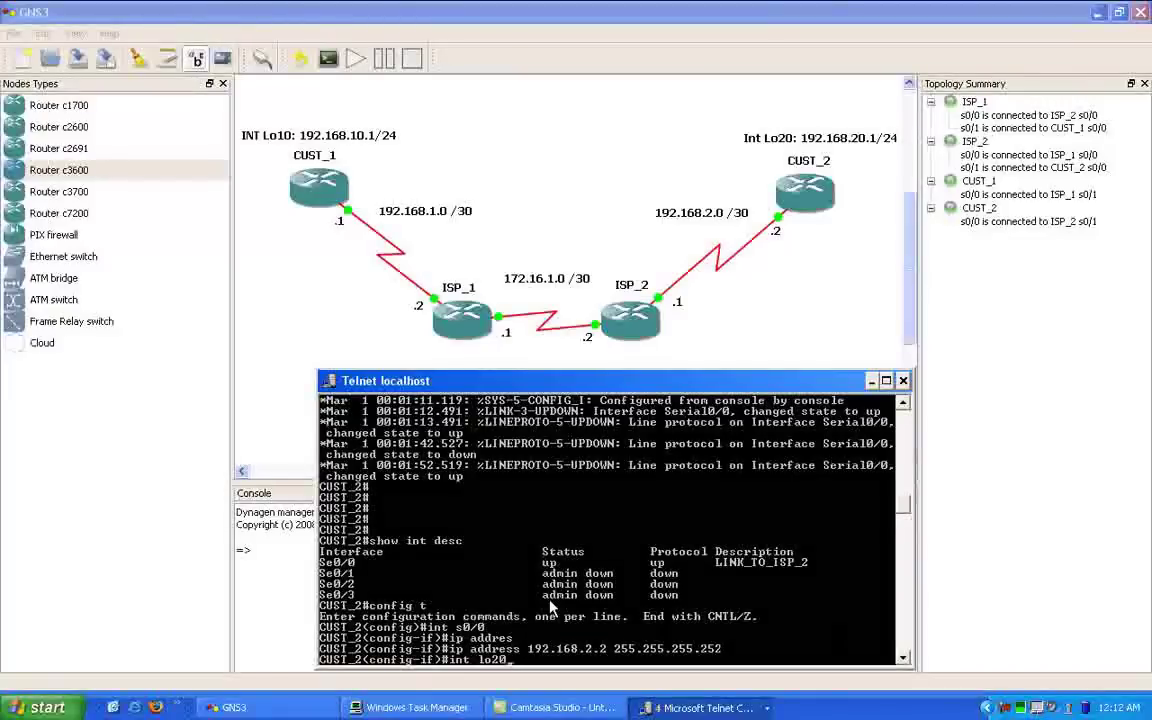
- Give Loopback20 the address 192.168.20.1 255.255.255.0 and exit configuration mode
key(Return)
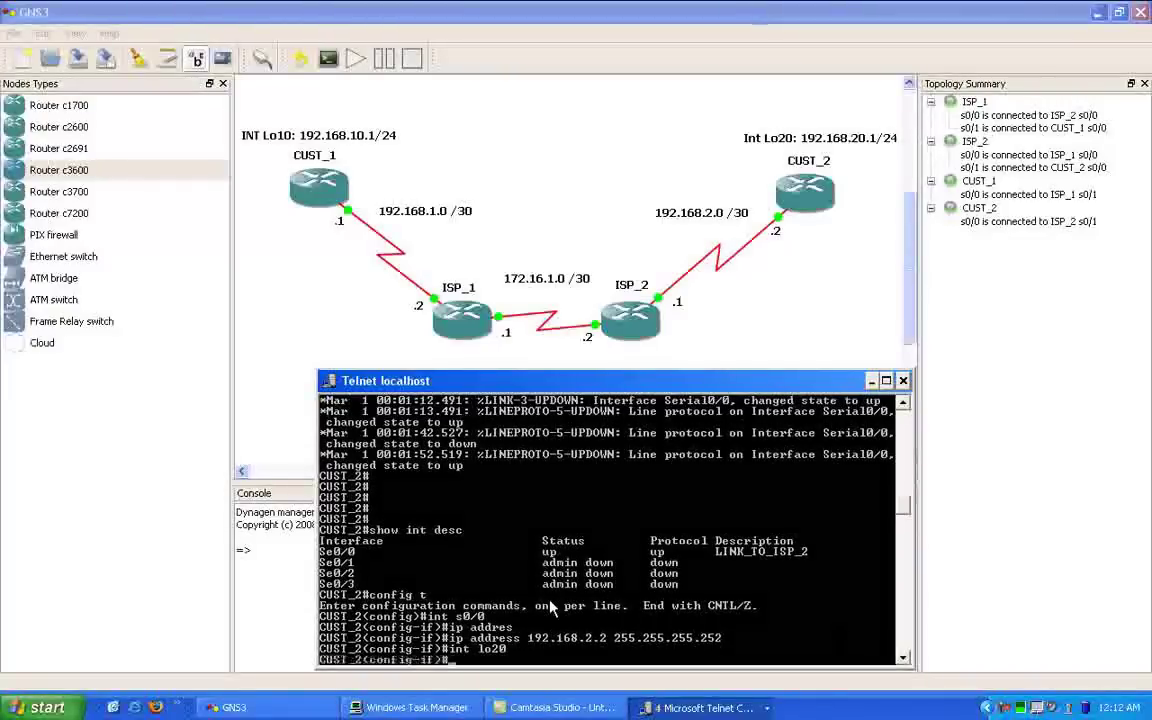
text(ip addr)
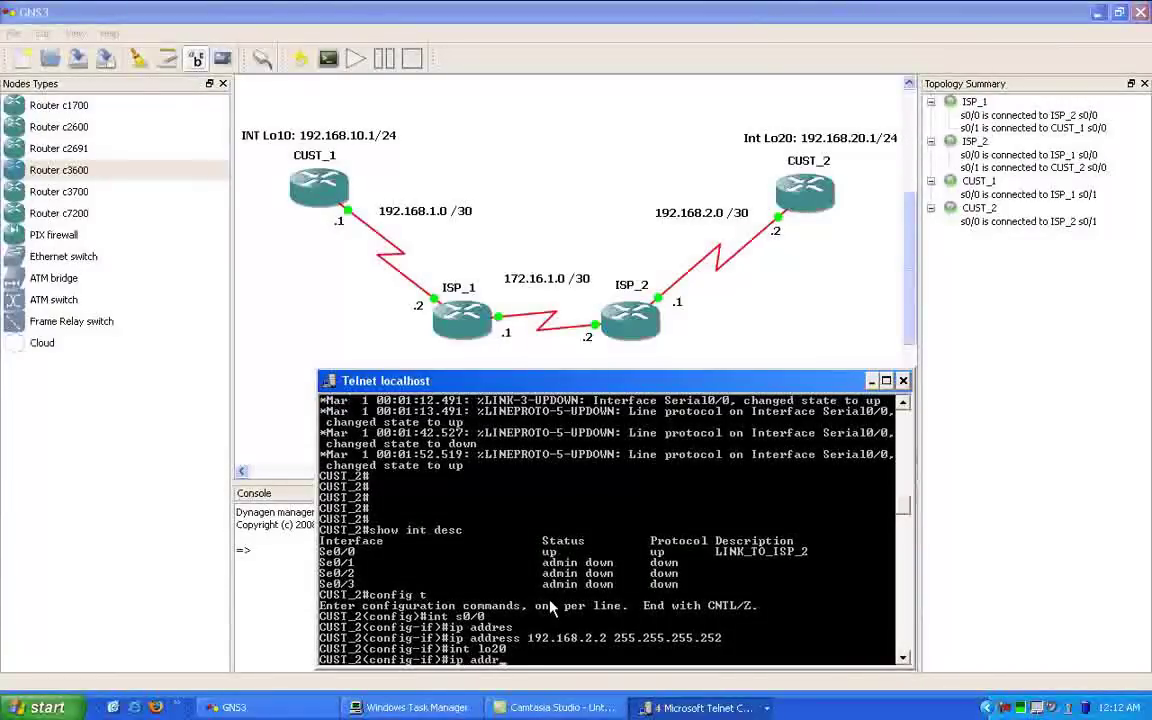
text(ess)
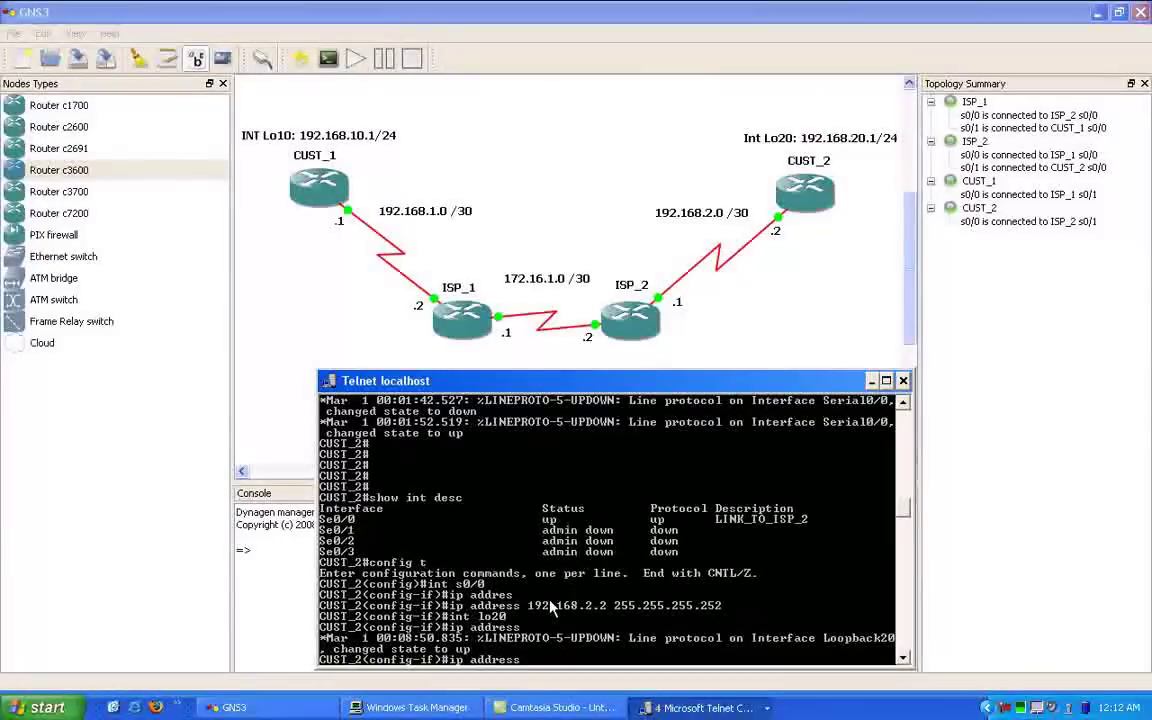
text( 192.168.20.)
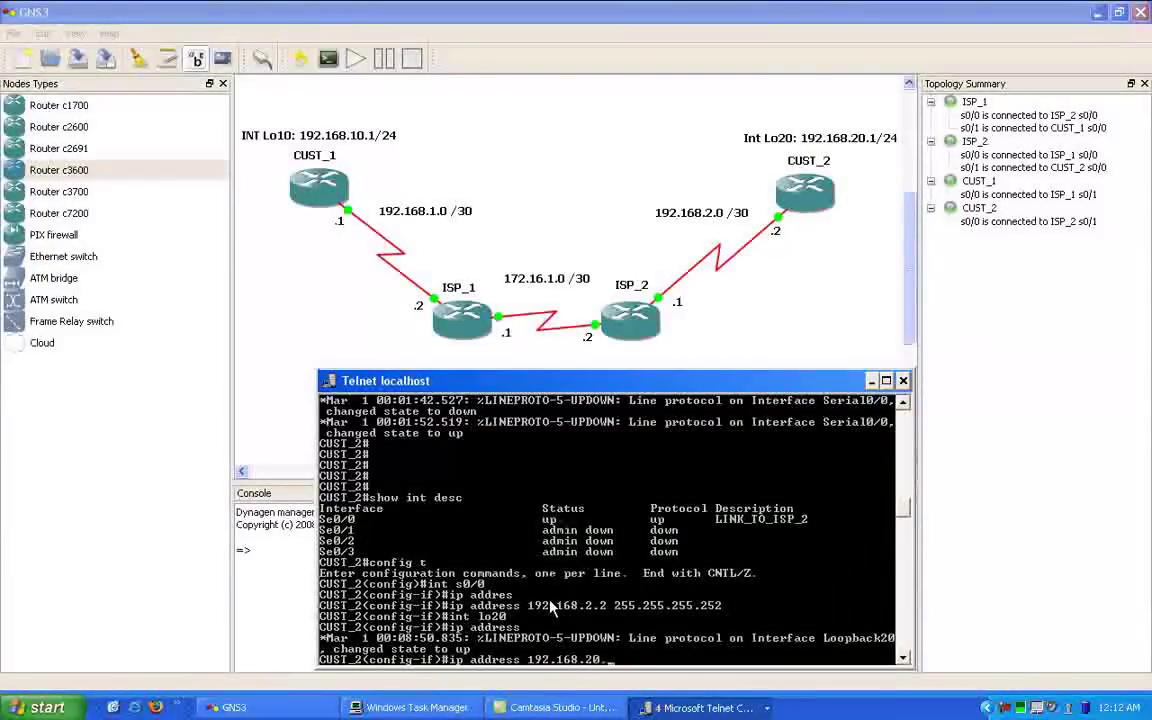
text(1 255.255.25)
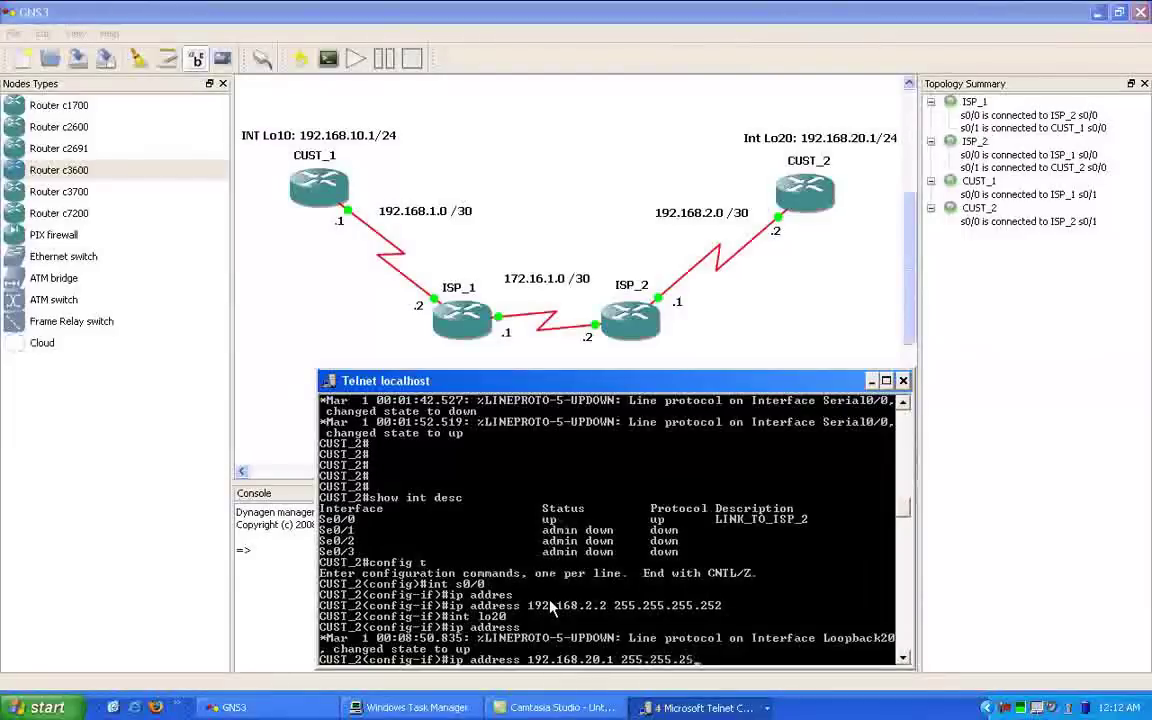
text(5.0)
key(Return)
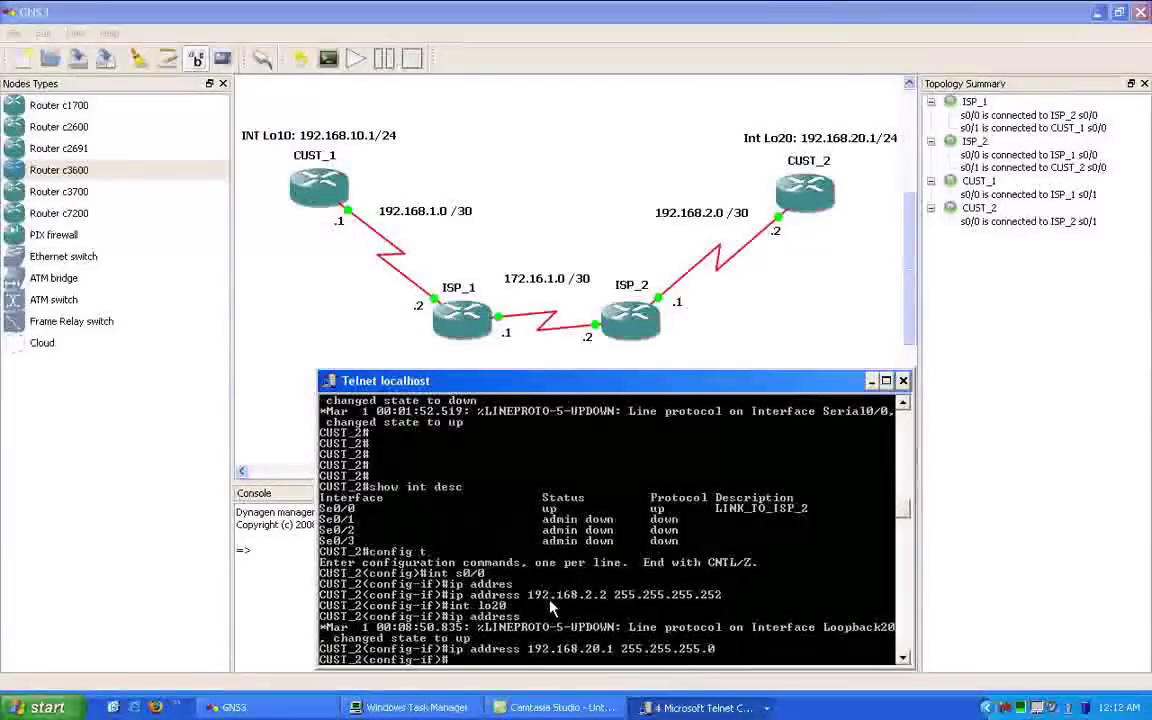
text(end)
key(Return)
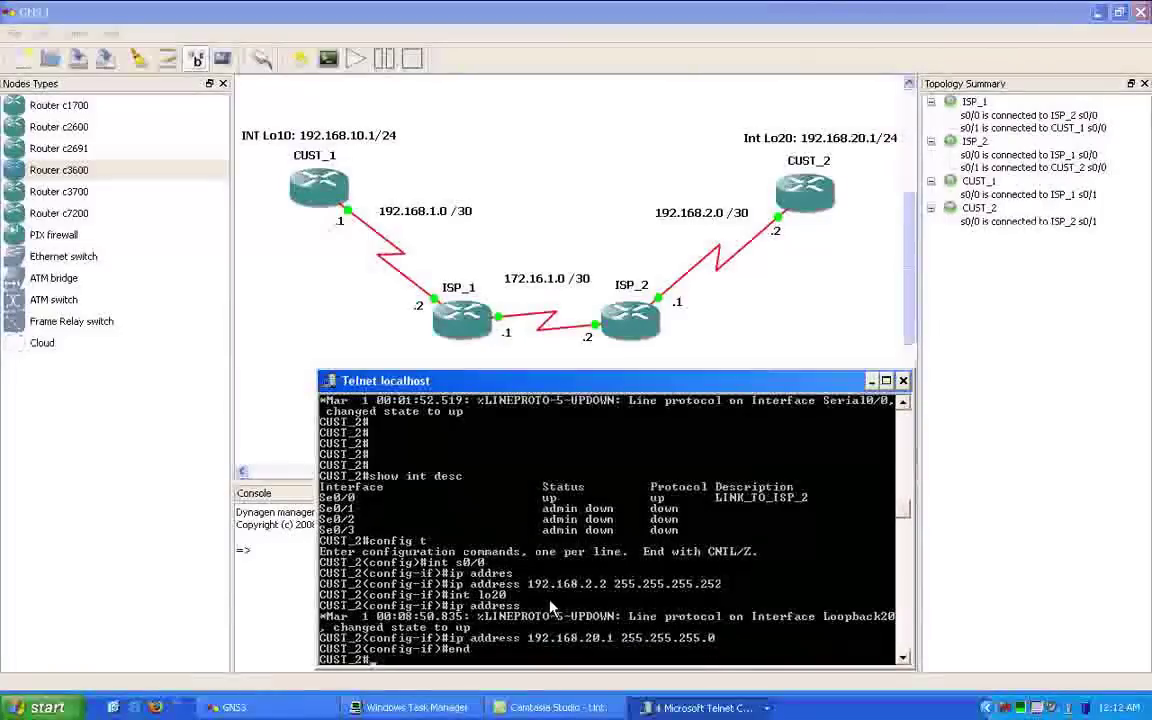
text(ping 192)
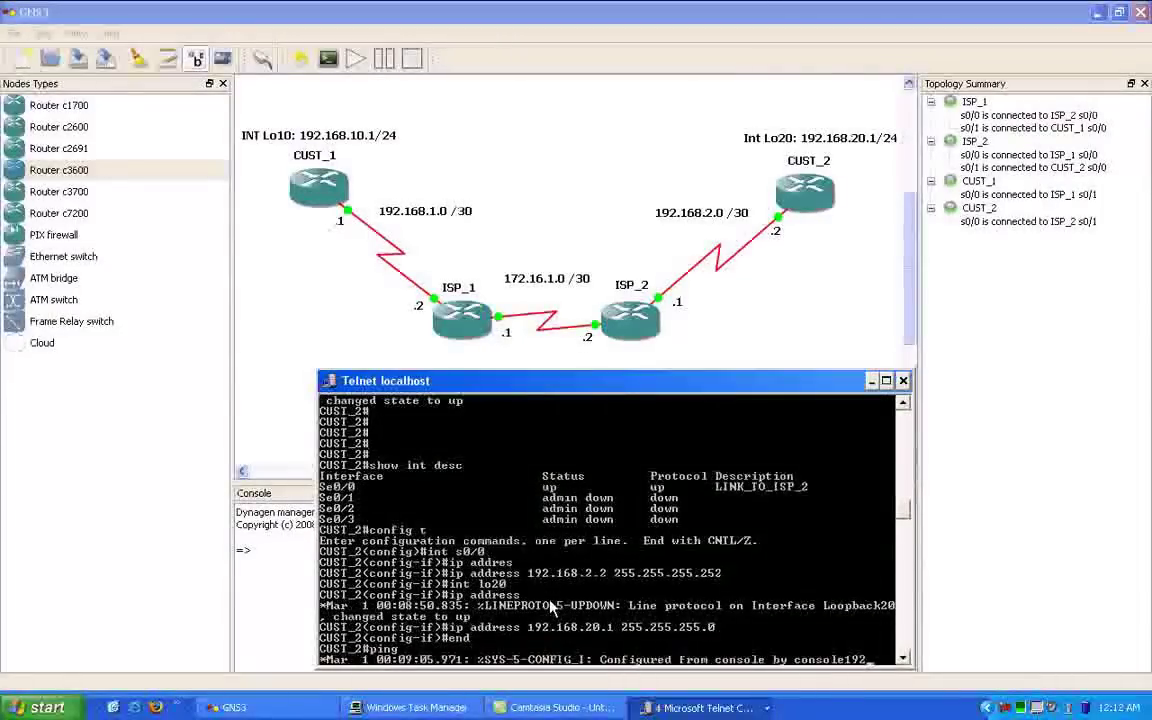
text(.168)
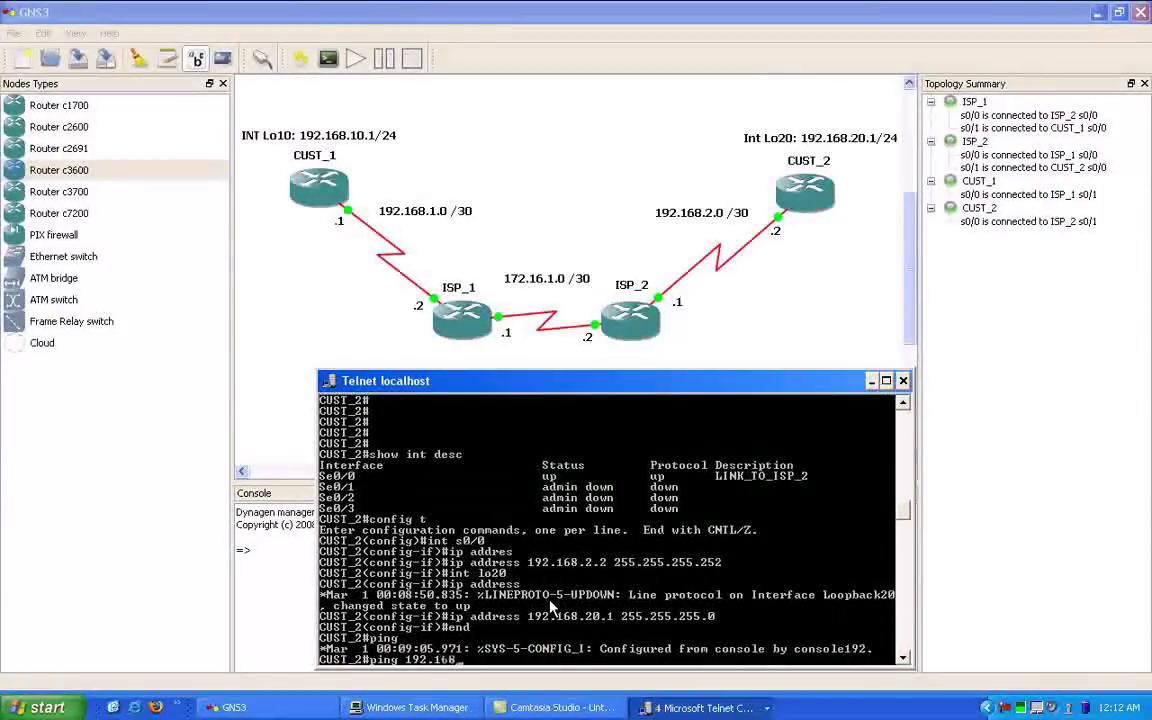
text(.20.1)
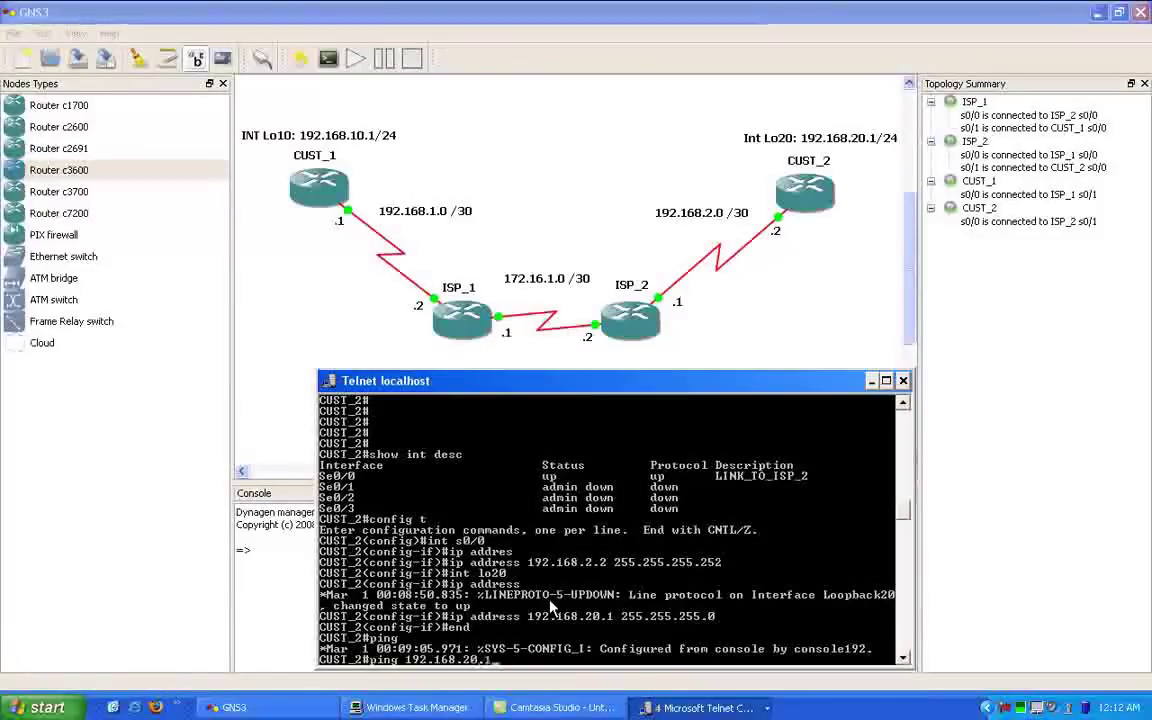
- Ping 192.168.20.1 with 5/5 success and save the configuration with wr mem
key(Return)
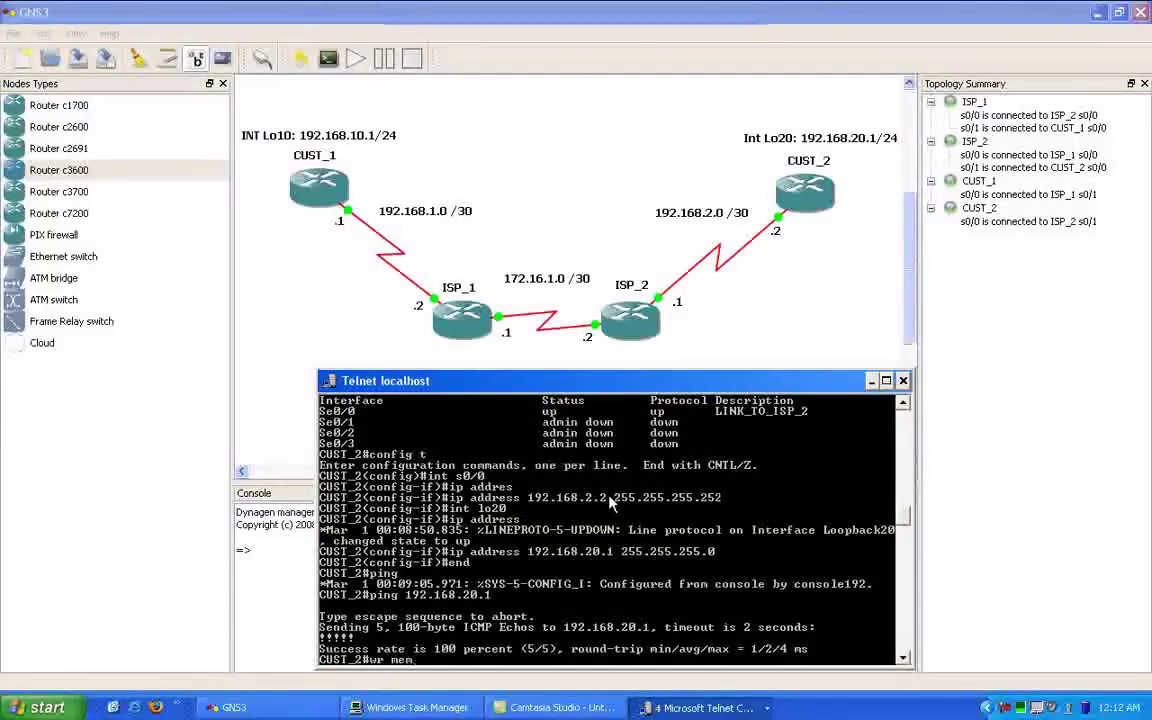
text(em)
key(Return)
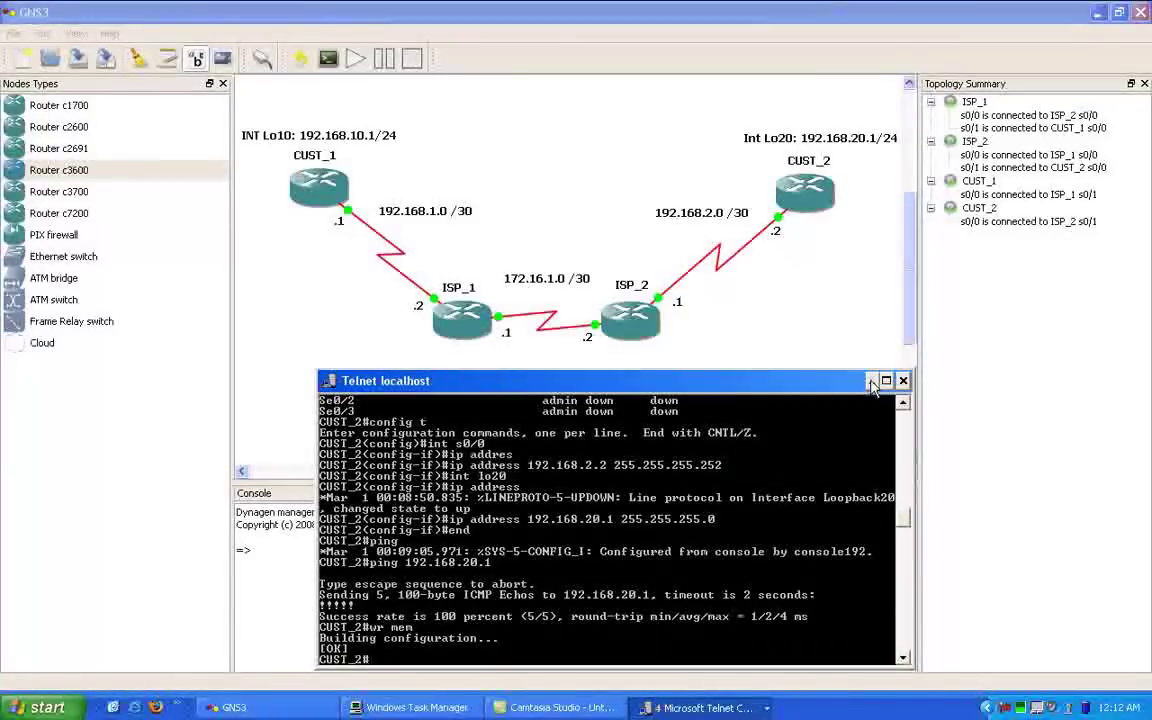
- Cycle through the CUST_1 and ISP_2 Telnet windows to bring ISP_2's console to the front
click(641, 328)
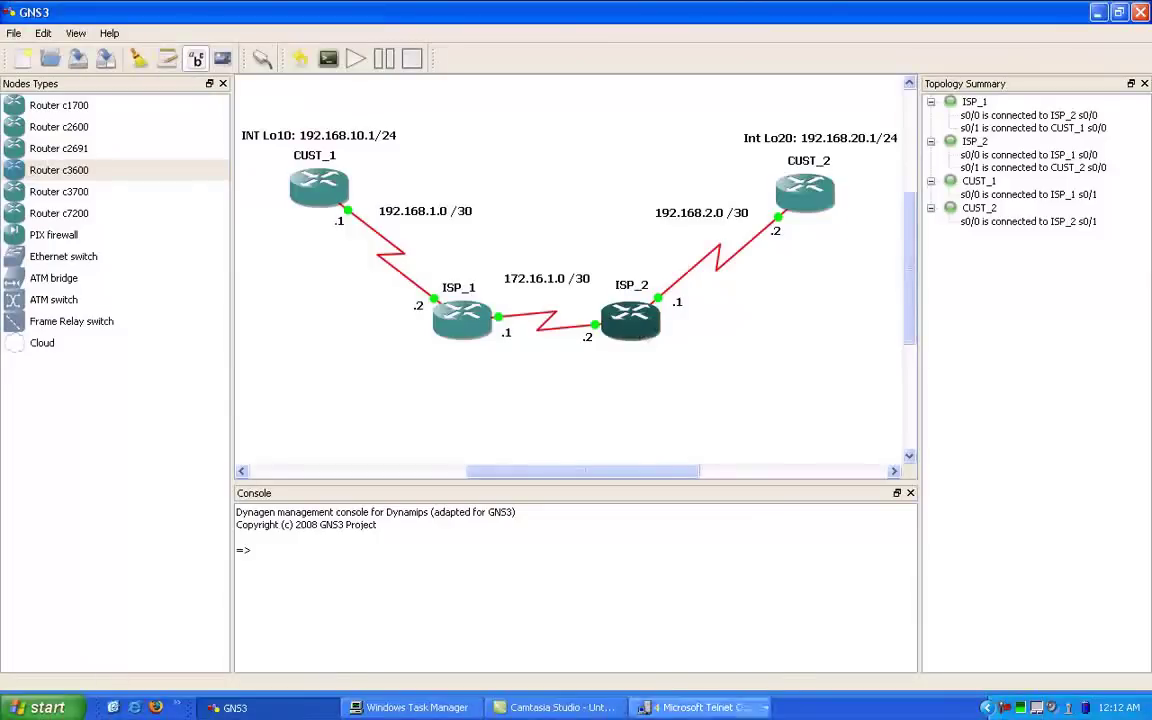
click(703, 707)
click(655, 632)
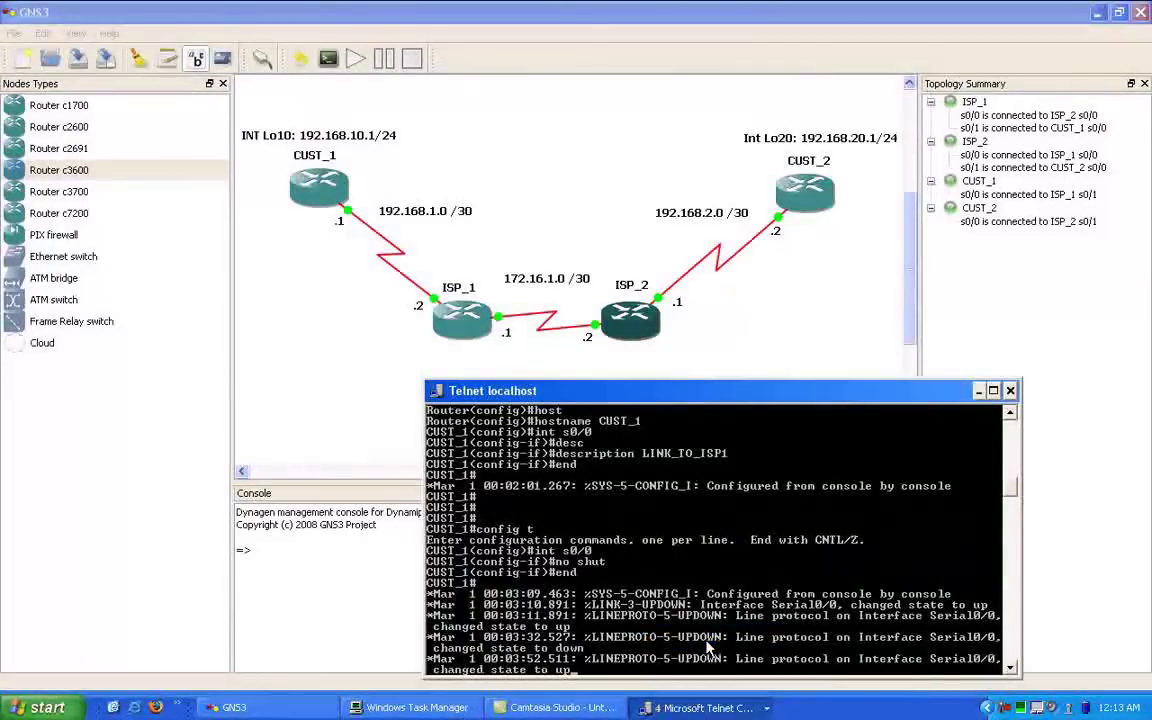
key(Return)
key(Return)
key(Return)
key(Return)
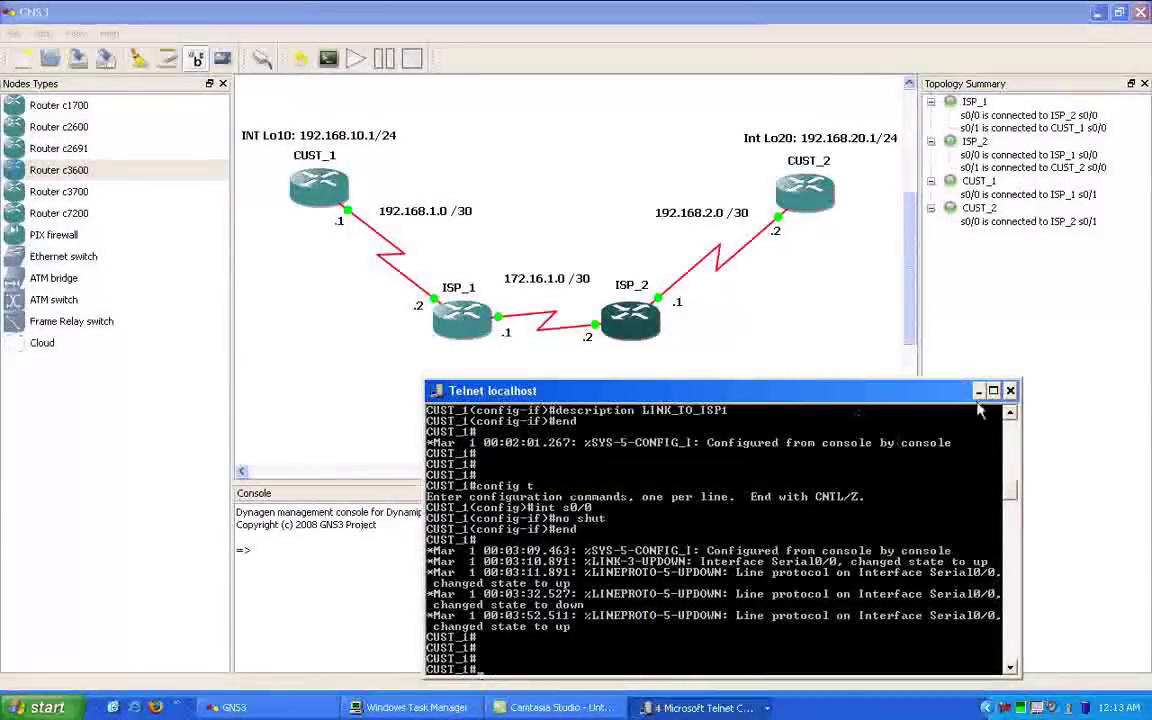
click(645, 708)
click(645, 708)
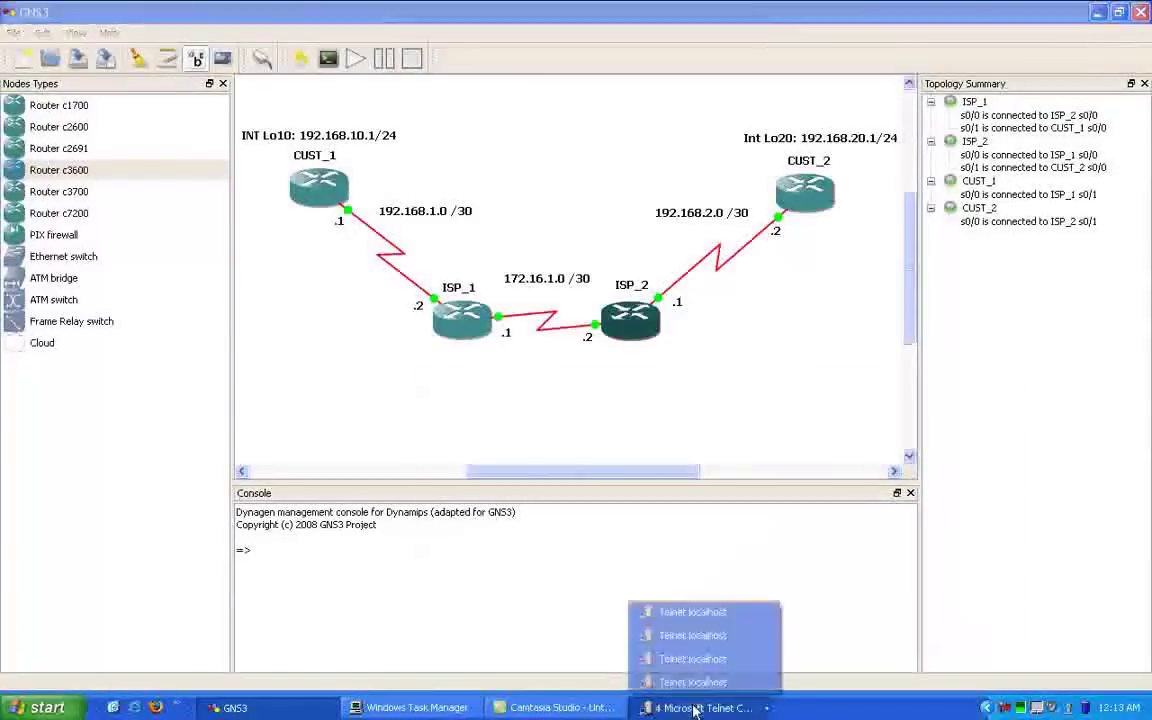
click(660, 635)
click(697, 708)
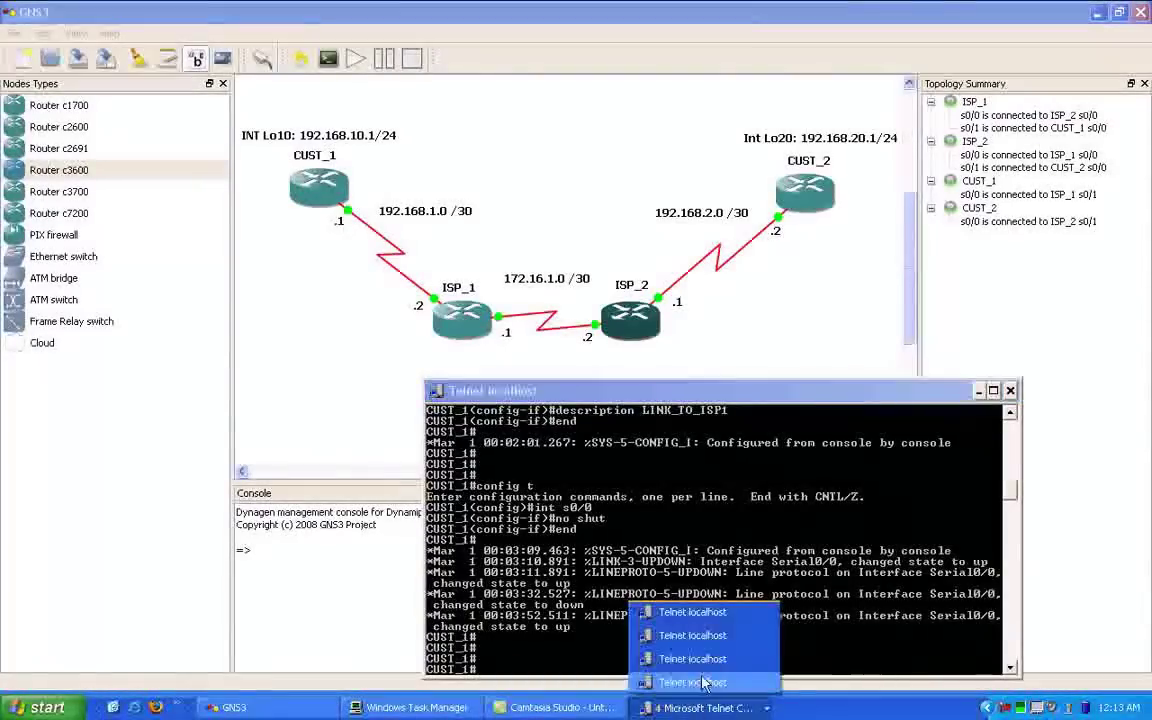
click(610, 594)
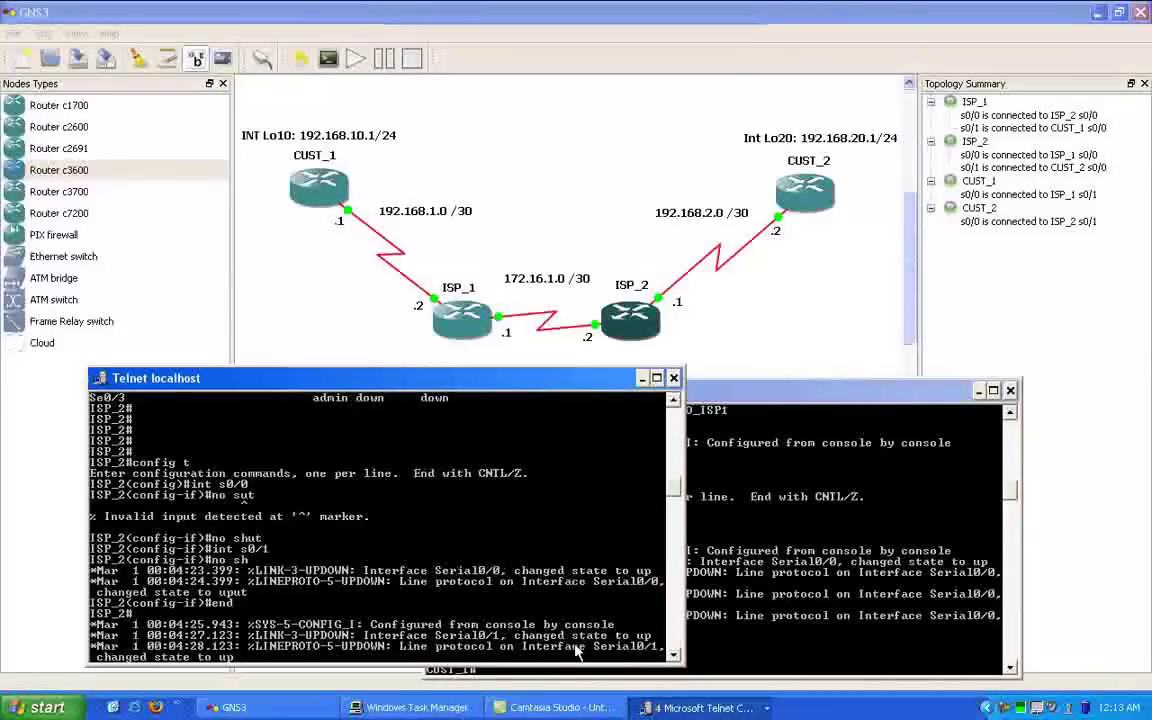
- Enter global configuration mode on ISP_2 and select interface Serial0/1
key(Return)
key(Return)
key(Return)
key(Return)
key(Return)
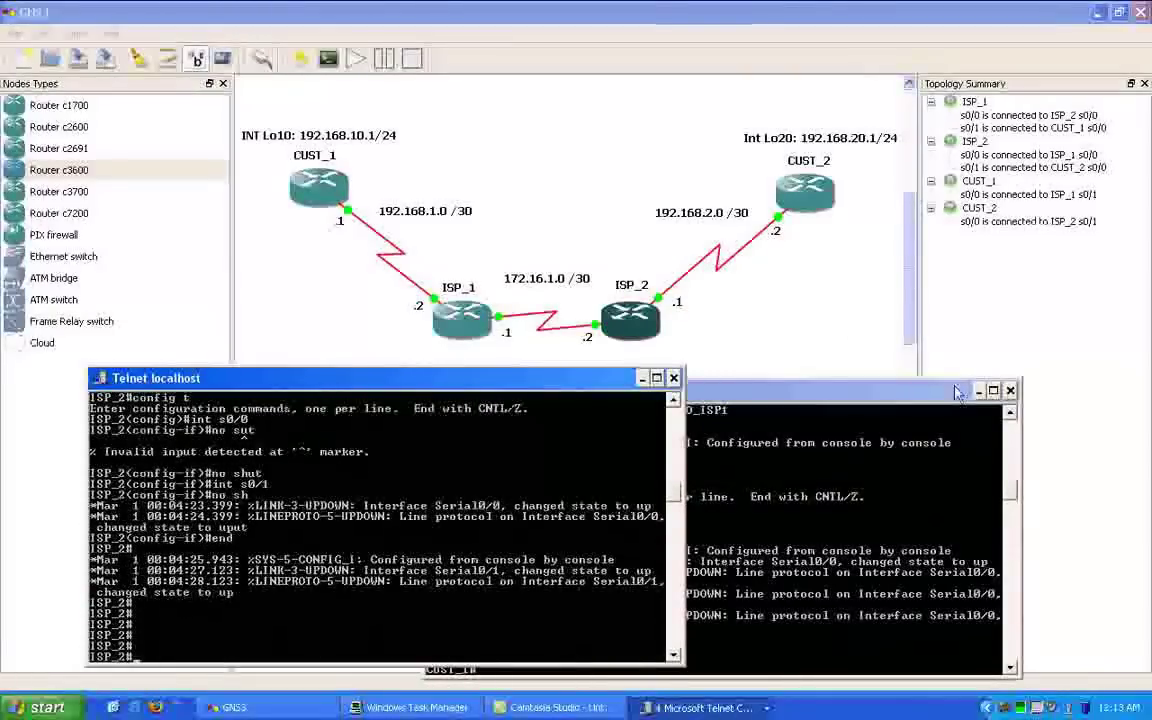
click(880, 390)
click(979, 390)
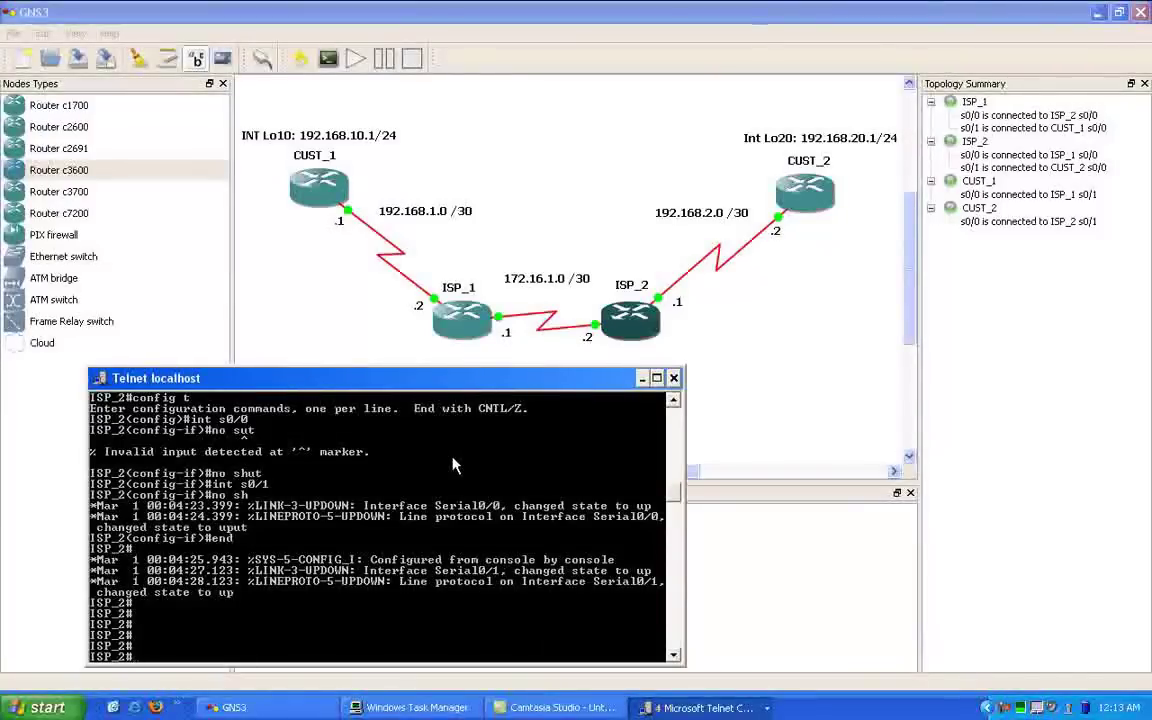
text(config t)
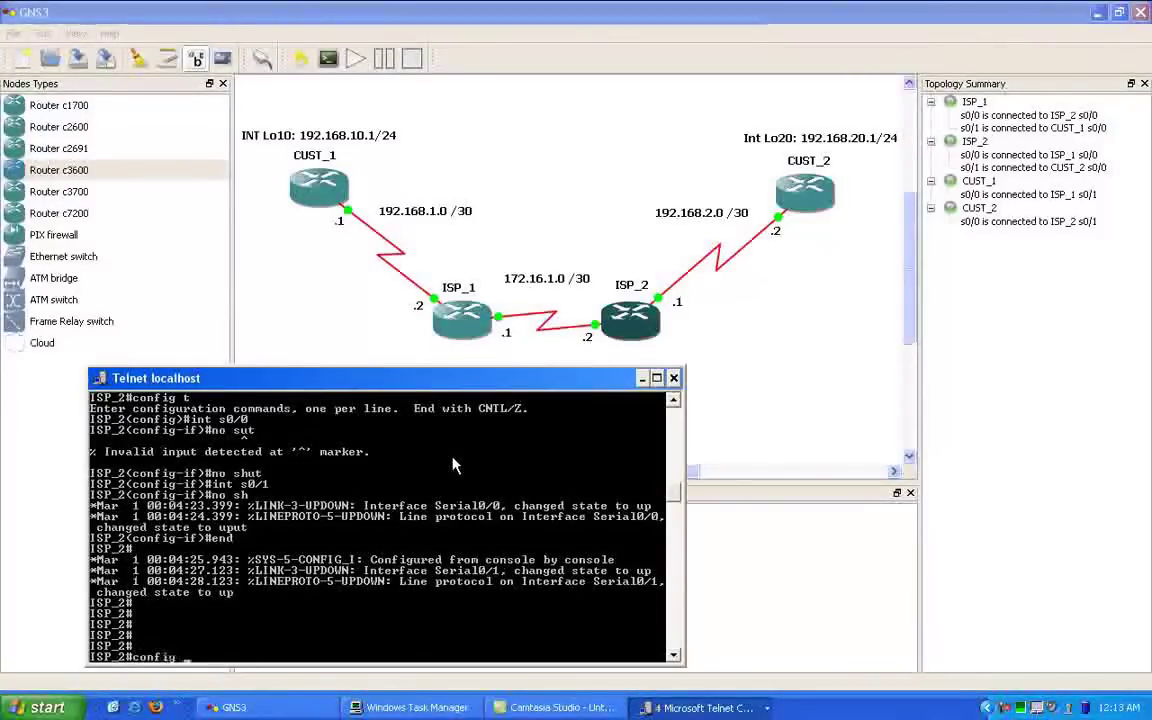
key(Return)
text(int se)
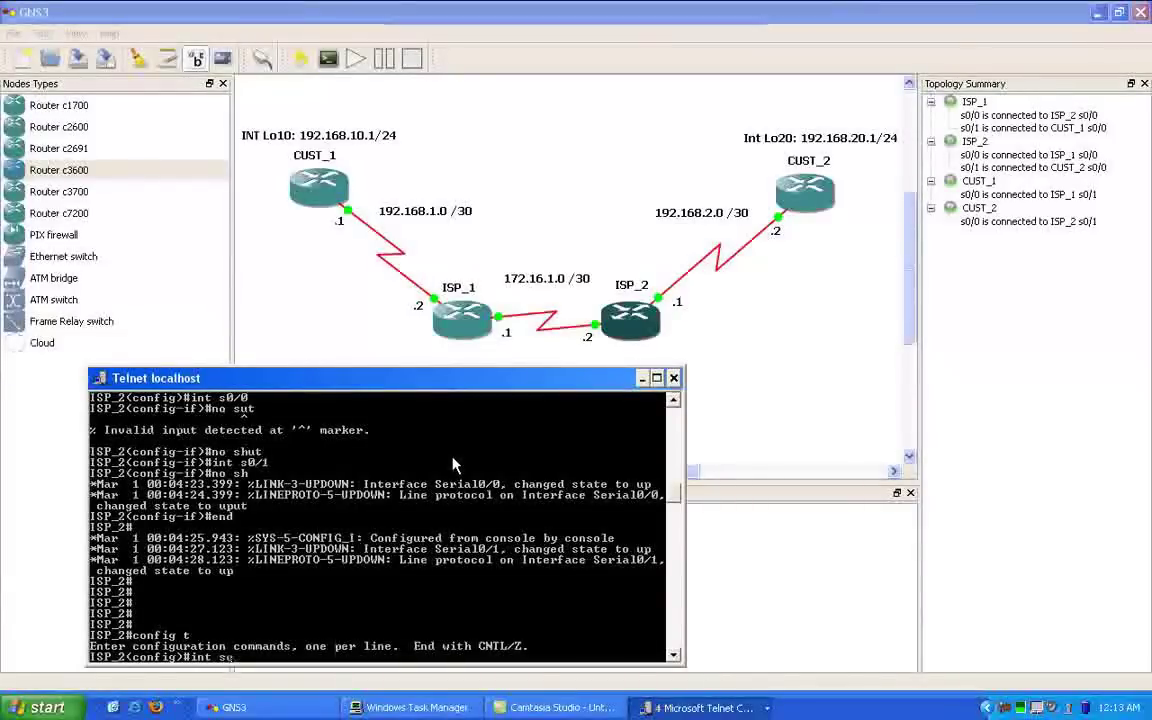
key(BackSpace)
text(0/0)
key(BackSpace)
text(1)
key(Return)
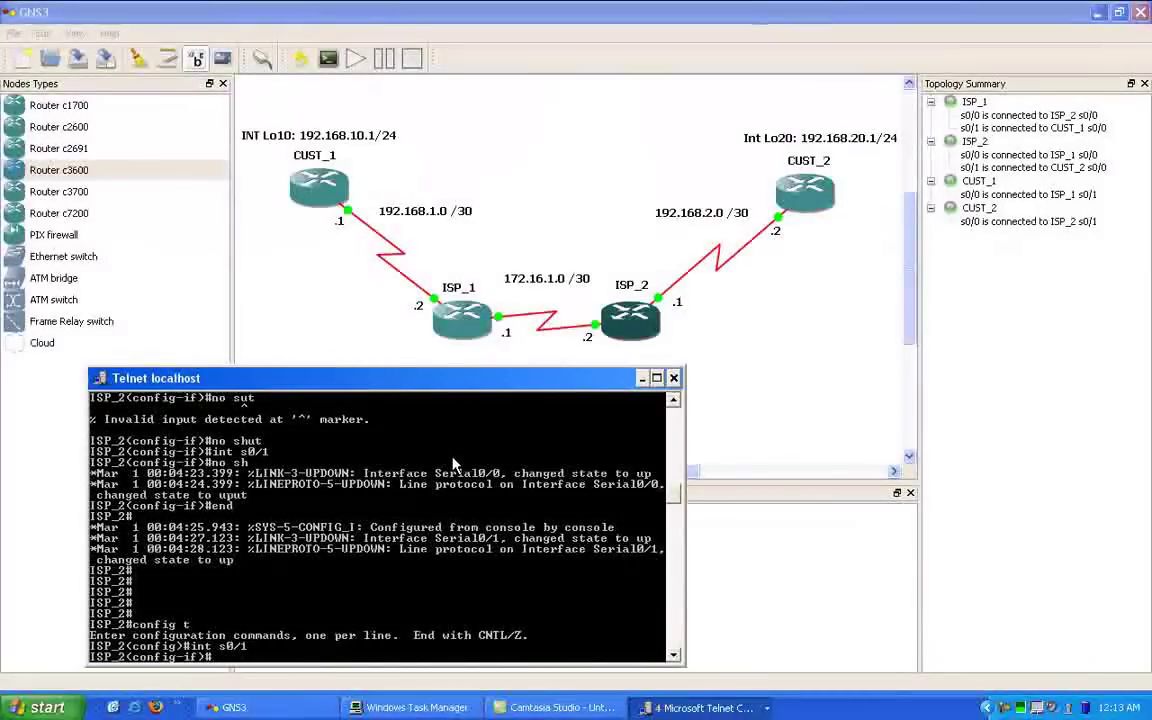
- Assign Serial0/1 the address 192.168.2.1 255.255.255.252, then select interface s0/0
text(ip add)
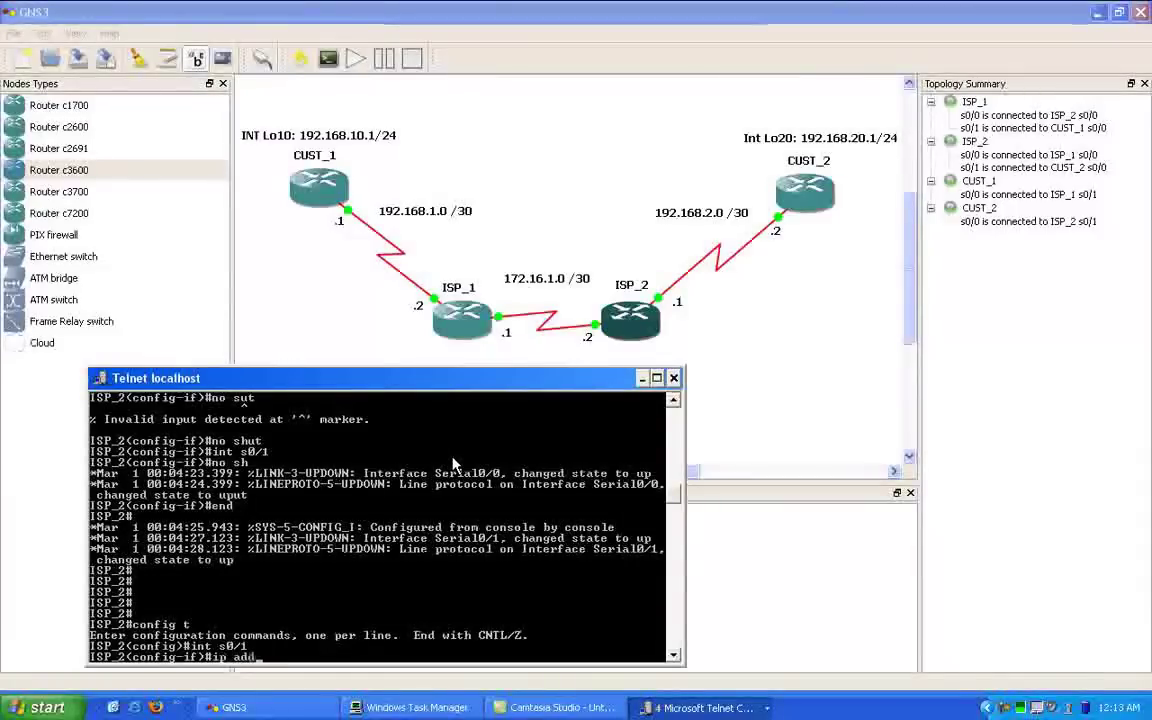
text(res)
key(Tab)
text(192.16)
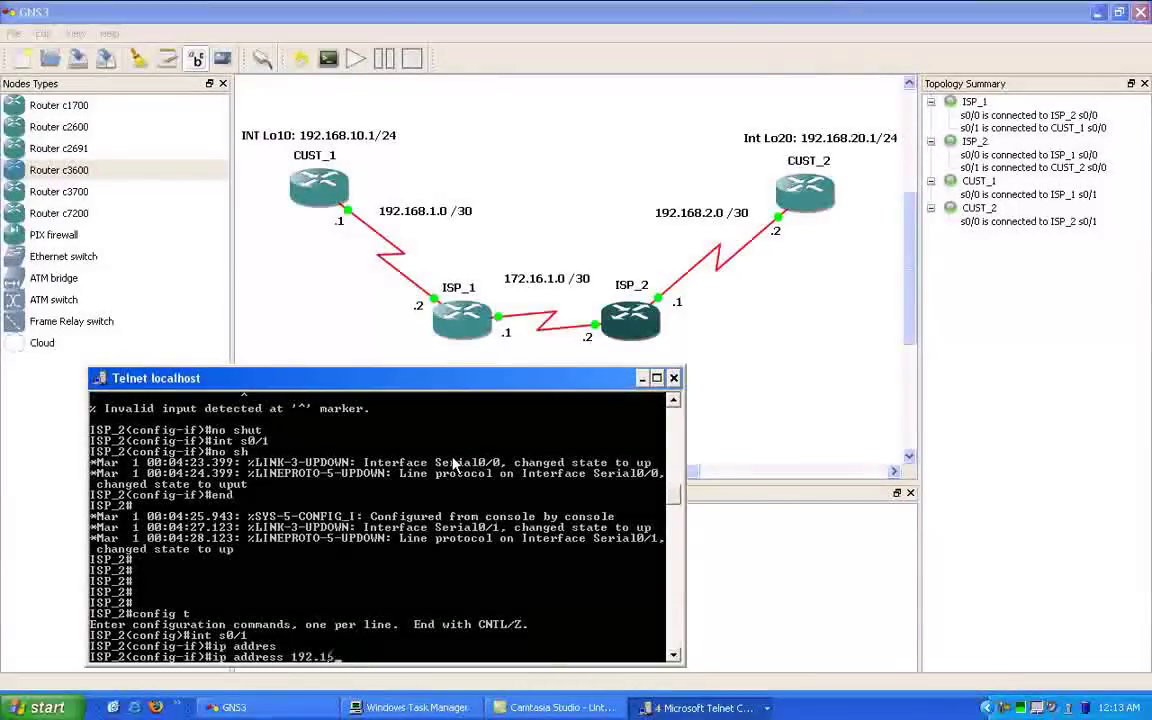
text(8.2.)
text(1 255.255.255.)
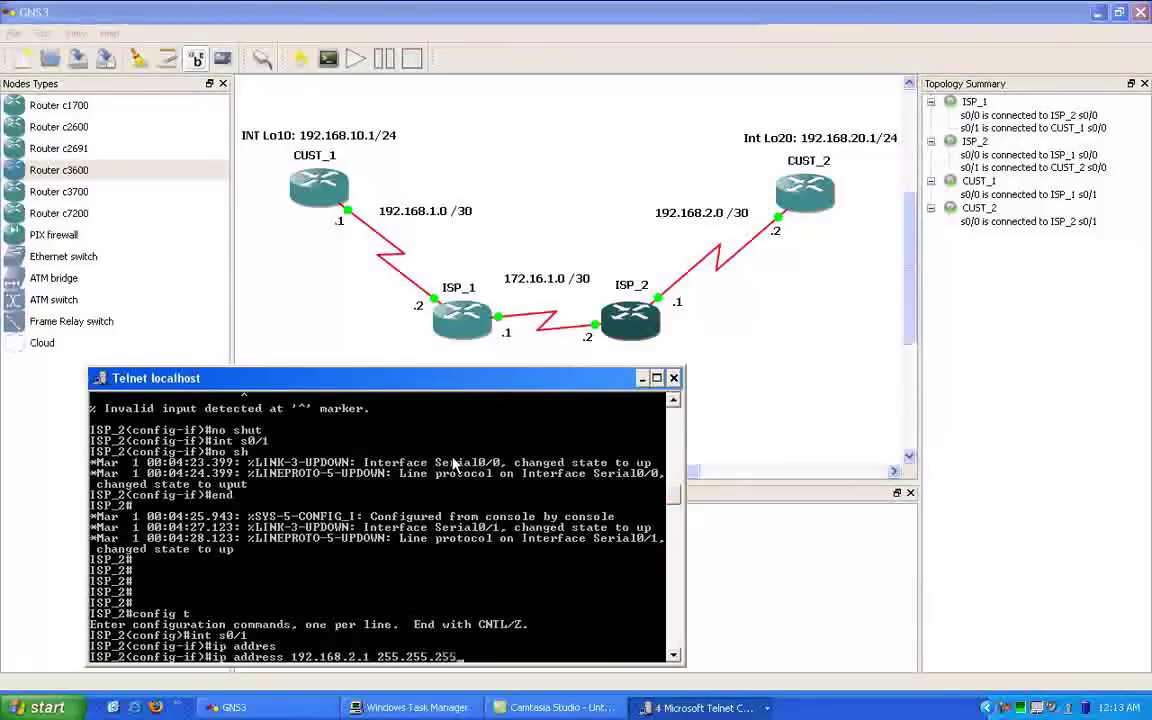
text(252)
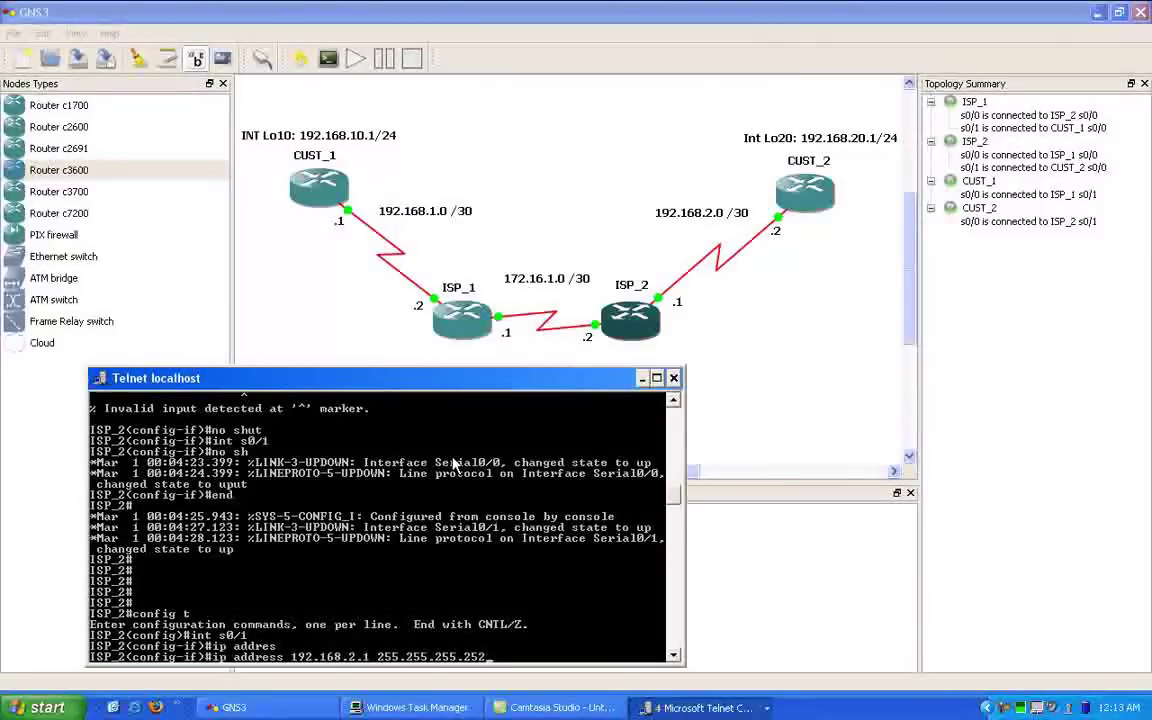
key(Return)
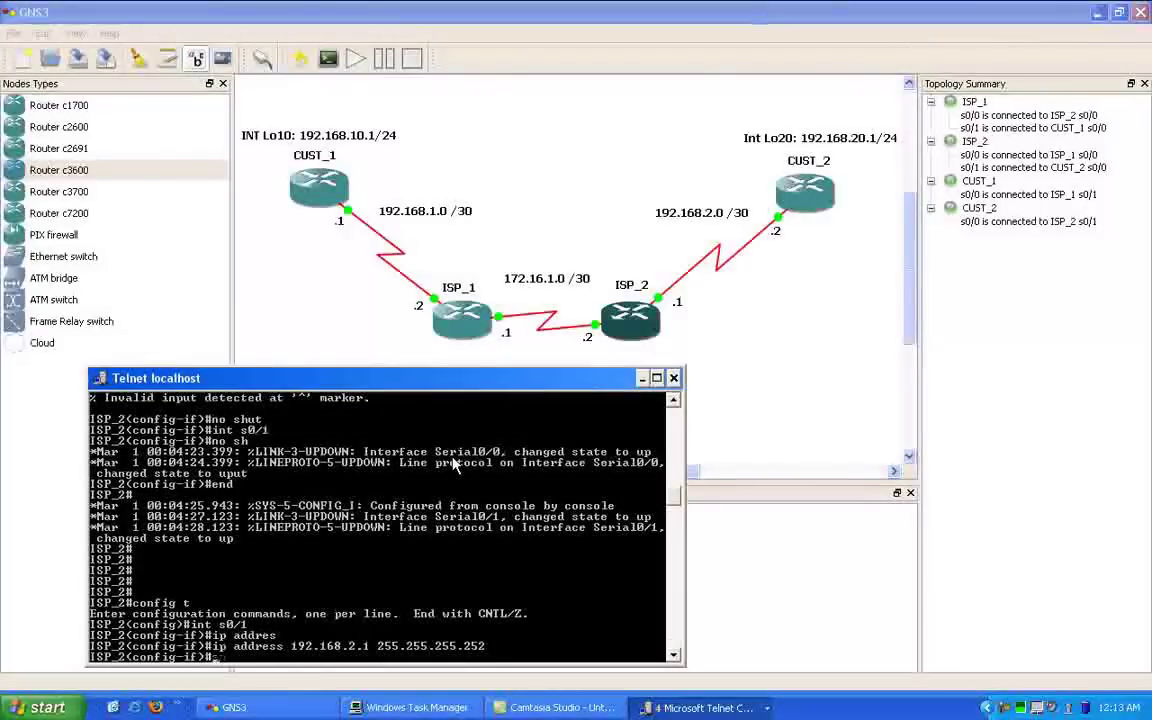
text(int)
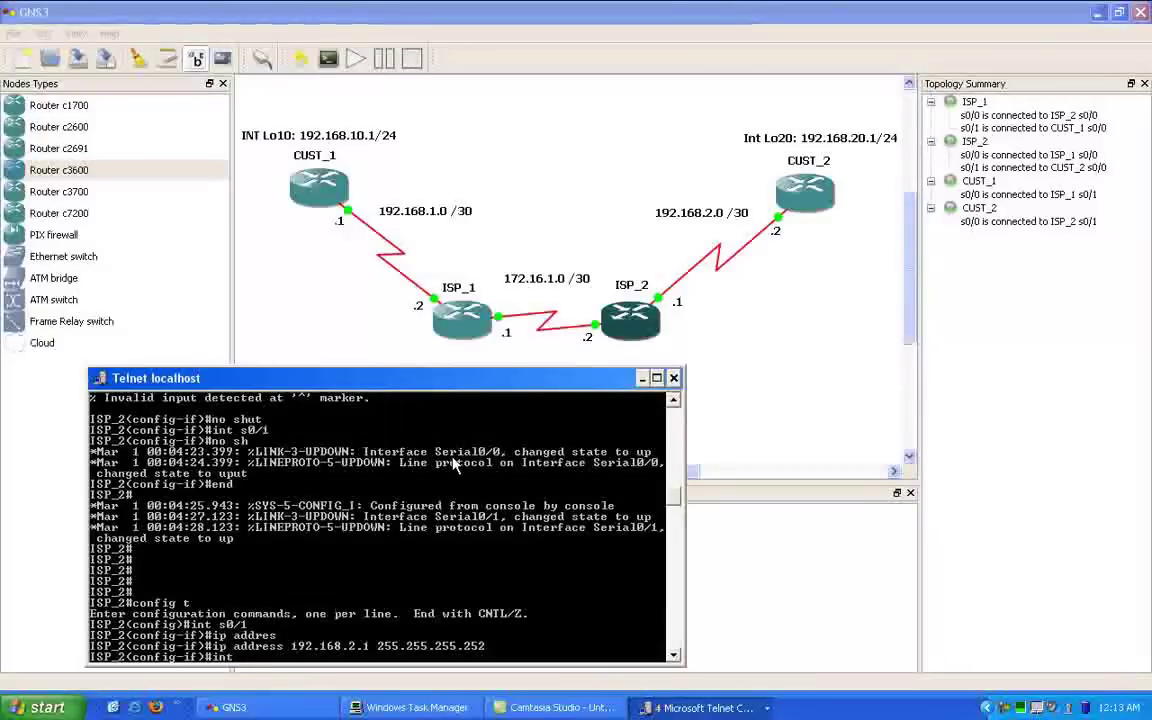
text(s0)
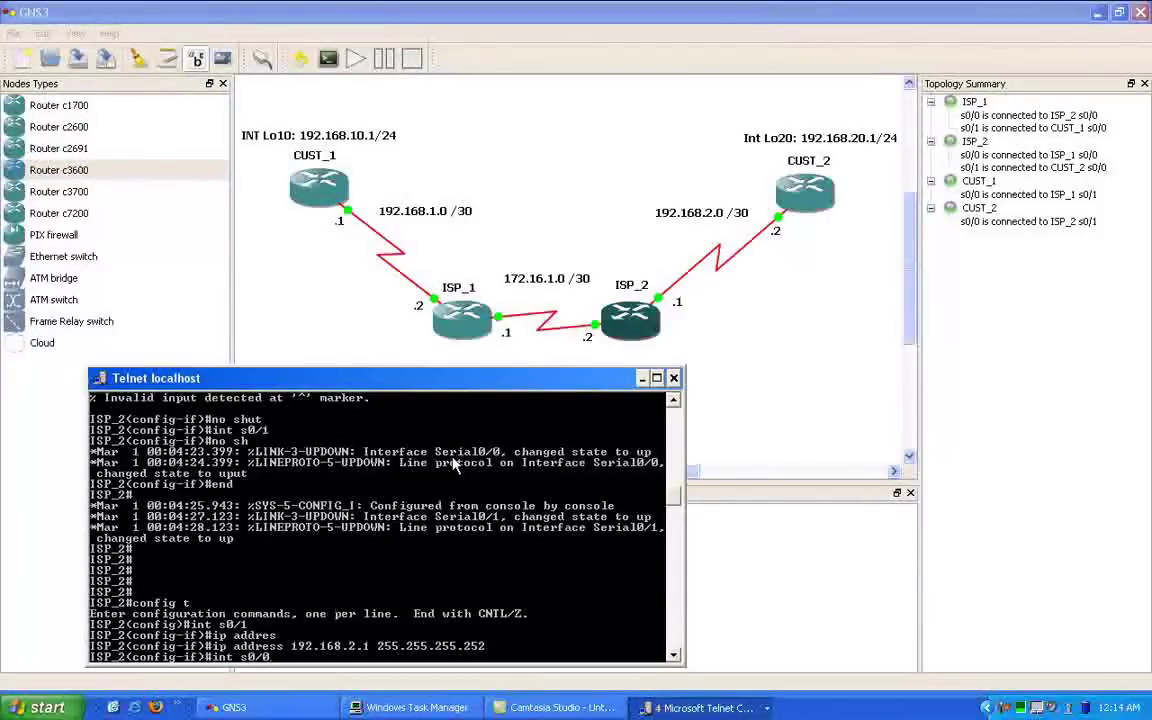
text(/0)
- Set ISP_2's Serial0/0 to 172.16.1.2 255.255.255.252 and exit configuration mode
key(Return)
text(ip)
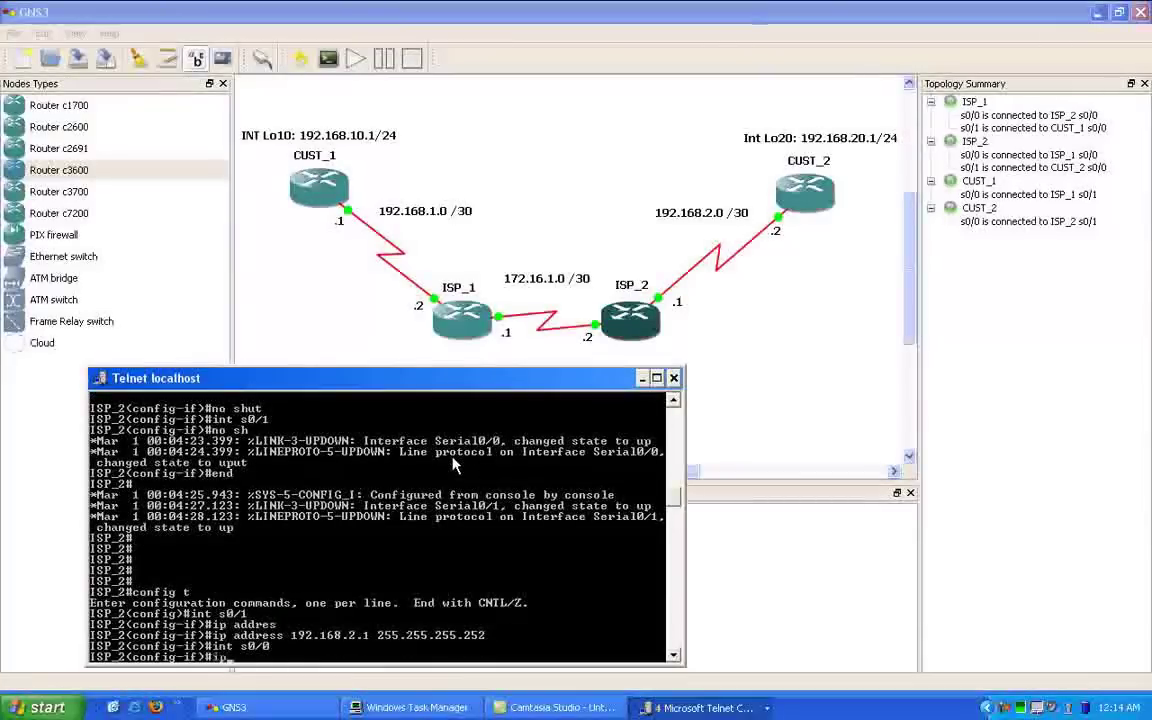
text( addres)
key(Tab)
text(1)
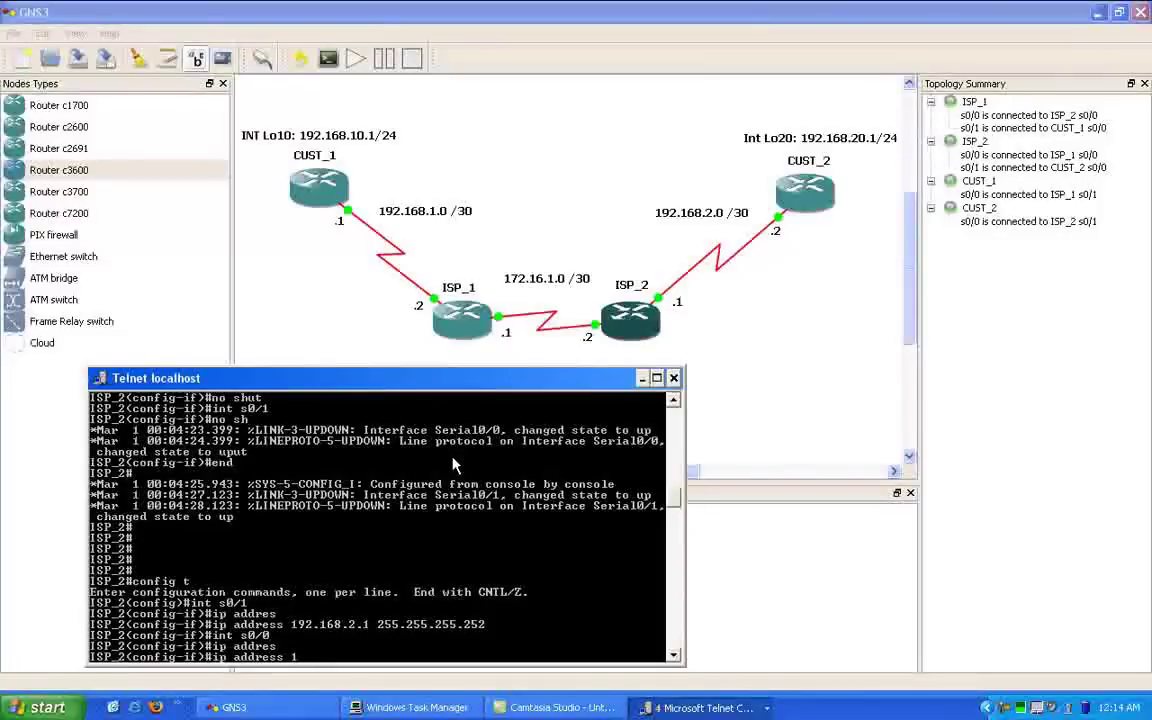
text(72.16.1.0 255.255.)
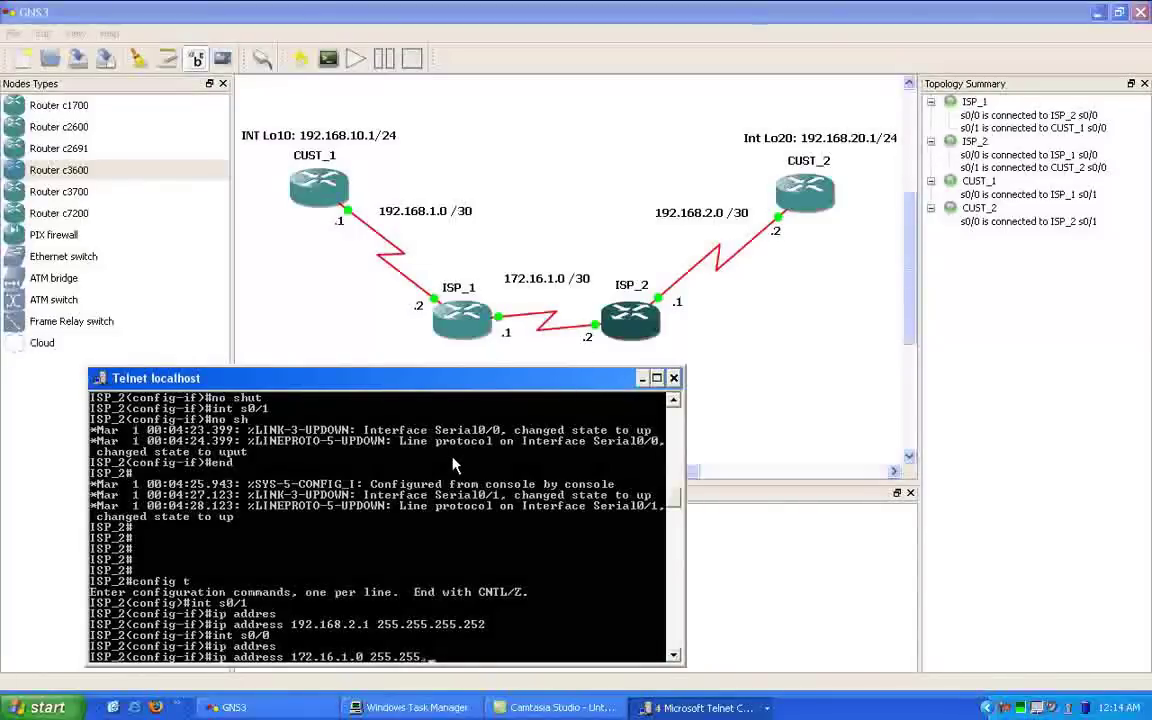
key(BackSpace)
key(BackSpace)
key(BackSpace)
key(BackSpace)
key(BackSpace)
key(BackSpace)
text(2 255.255.255.252)
key(Return)
text(end)
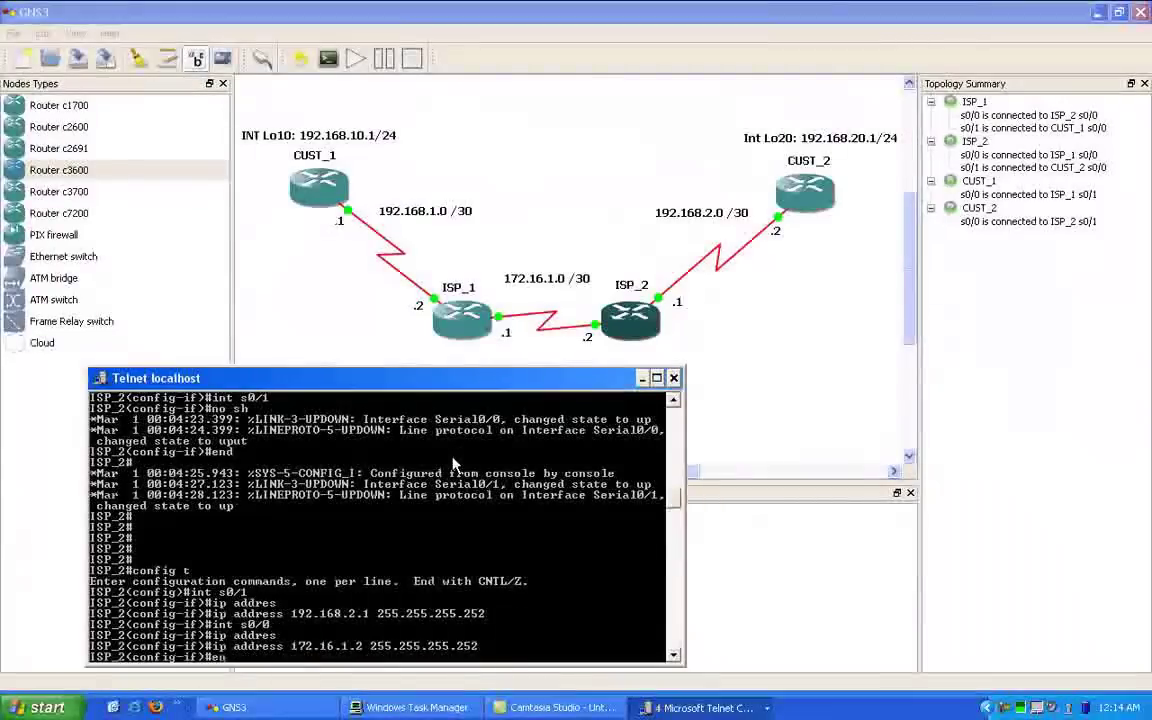
key(Return)
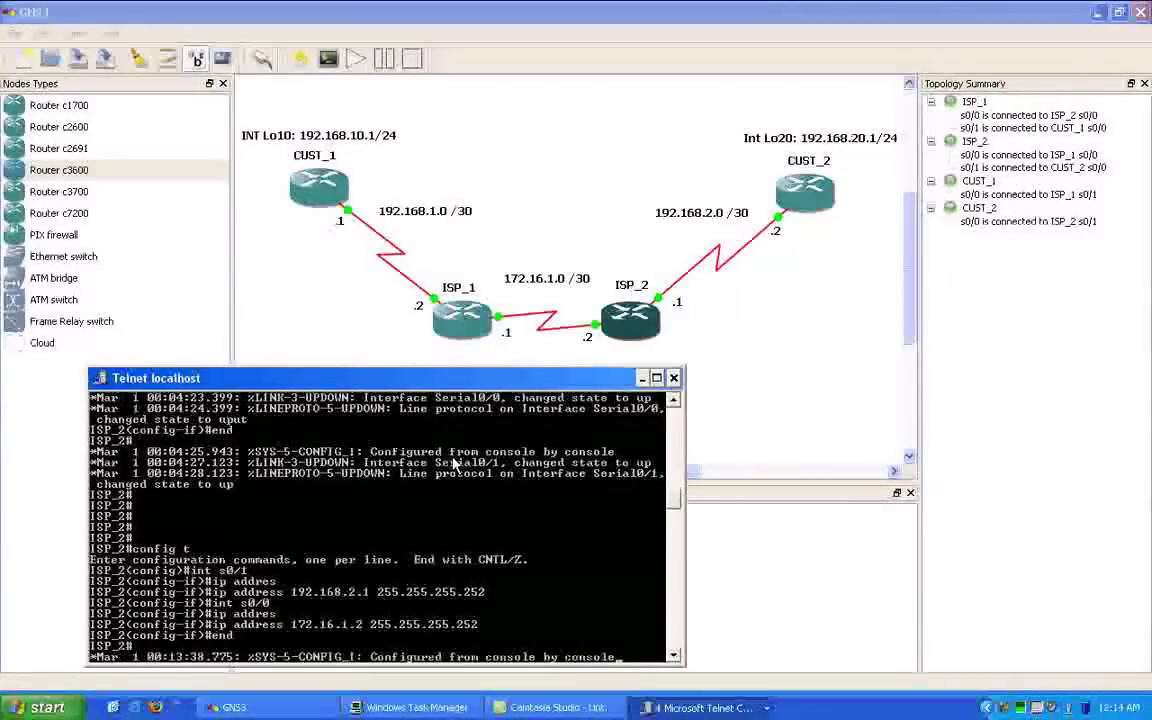
key(Return)
key(Return)
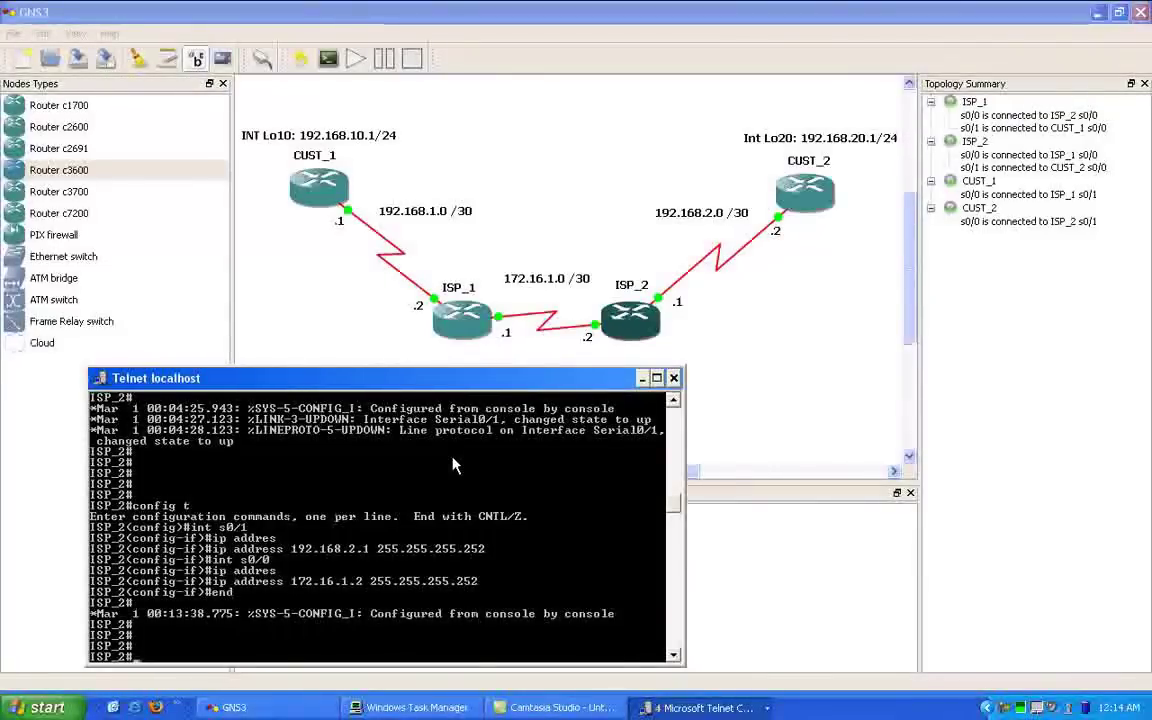
- Ping CUST_2 at 192.168.2.2 from ISP_2, getting 5/5 replies
text(ping)
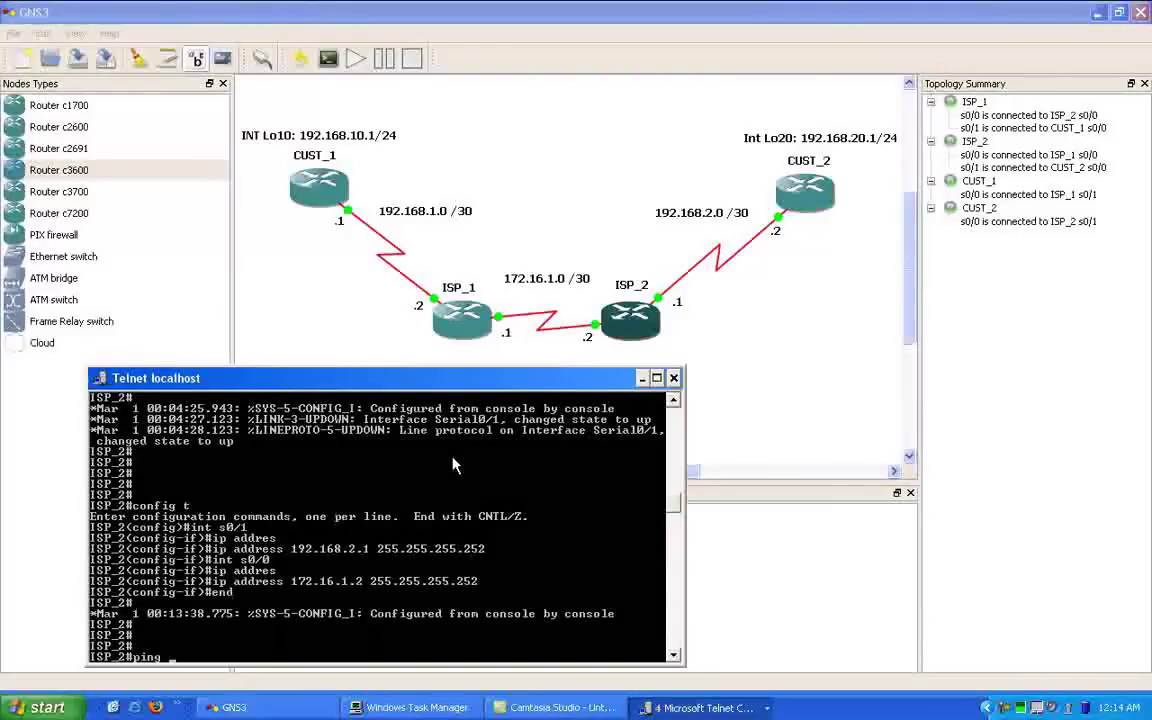
text( 192.168.)
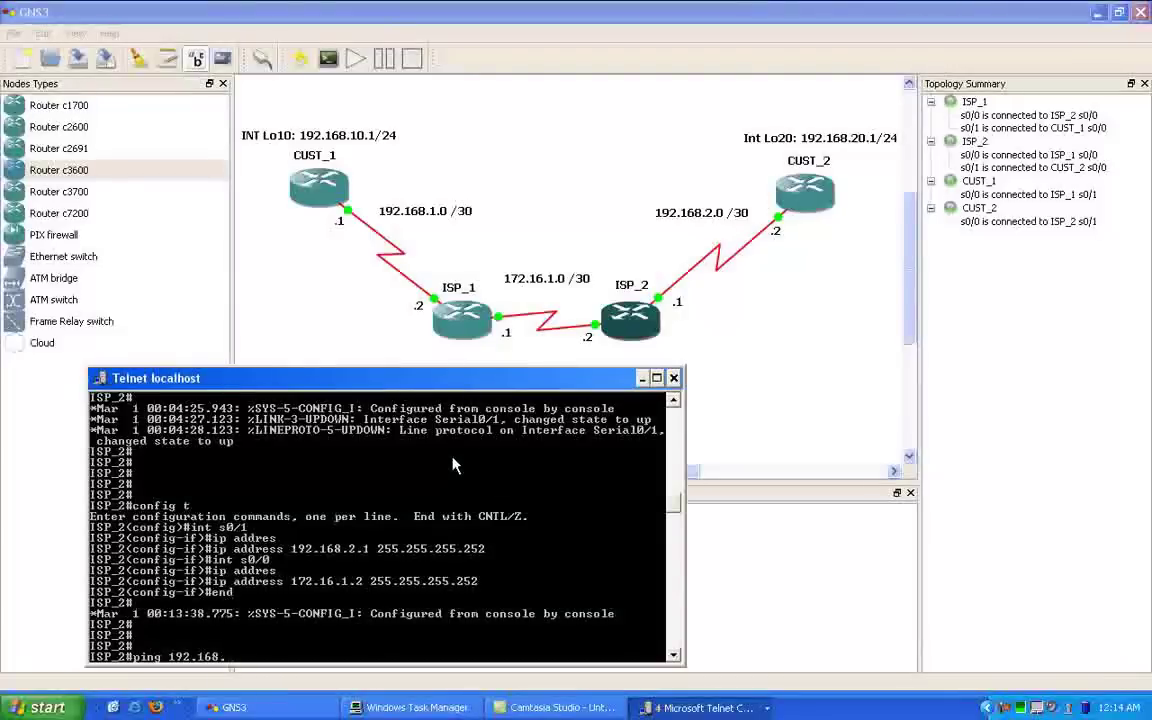
text(2.2)
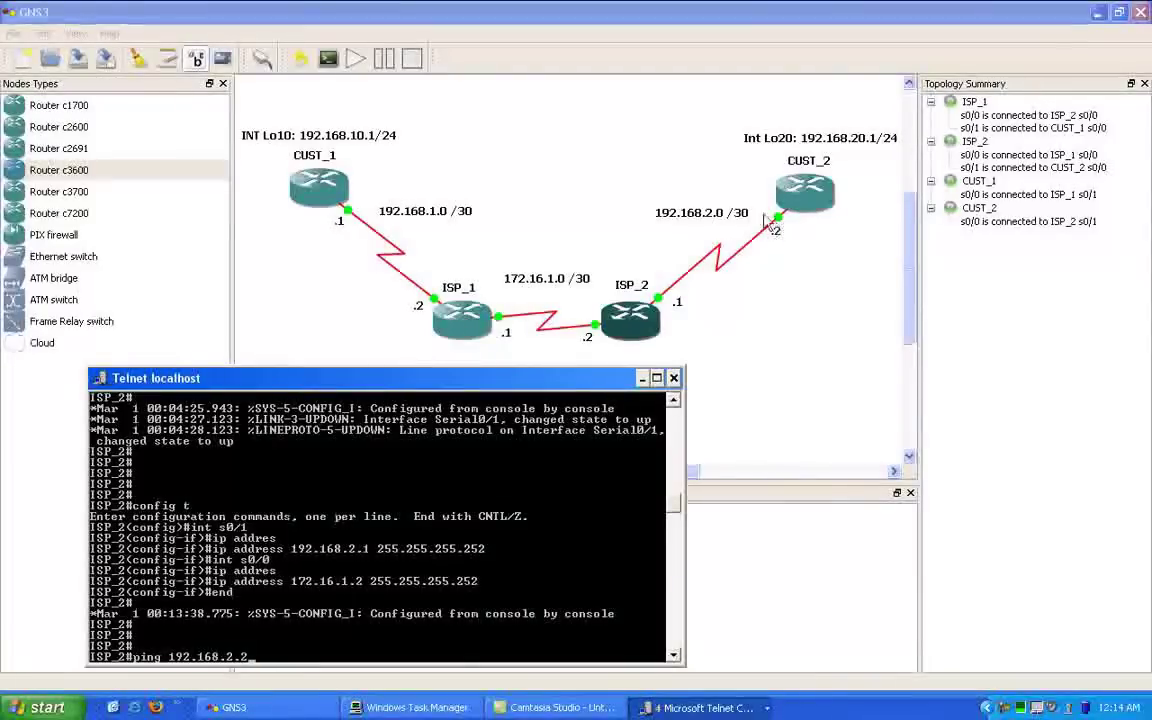
key(Return)
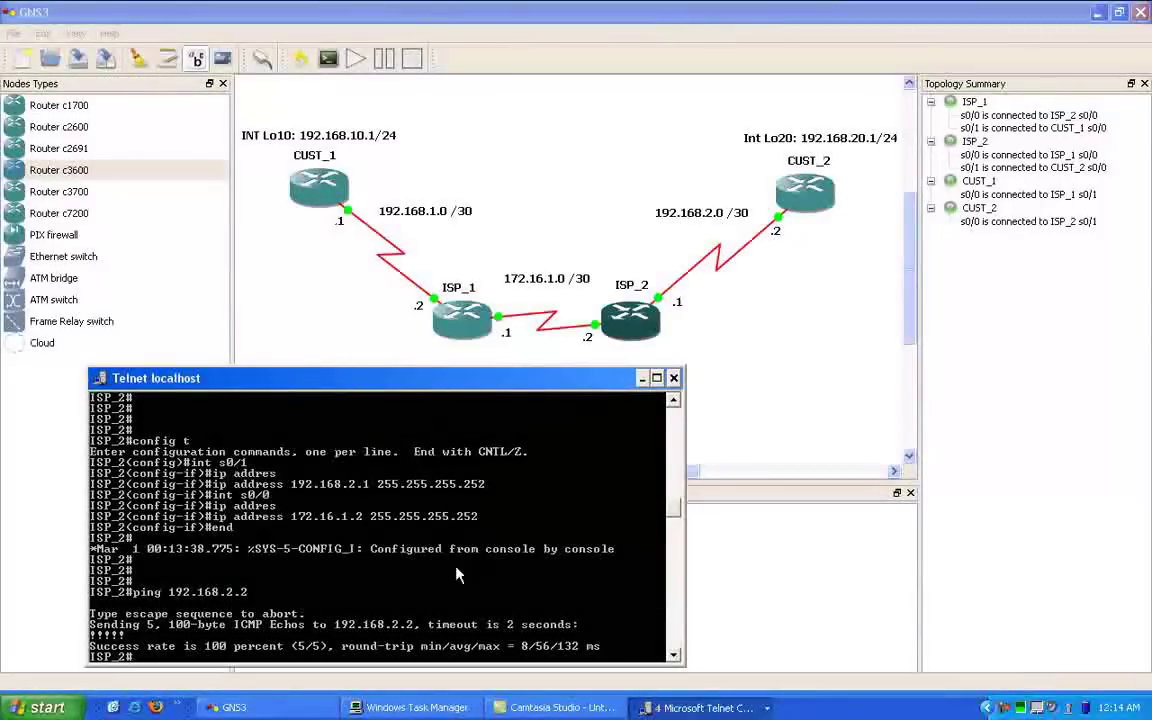
- In ISP_1's console, set Serial0/0 to 172.16.1.1 255.255.255.252 and exit config mode
click(641, 378)
click(690, 681)
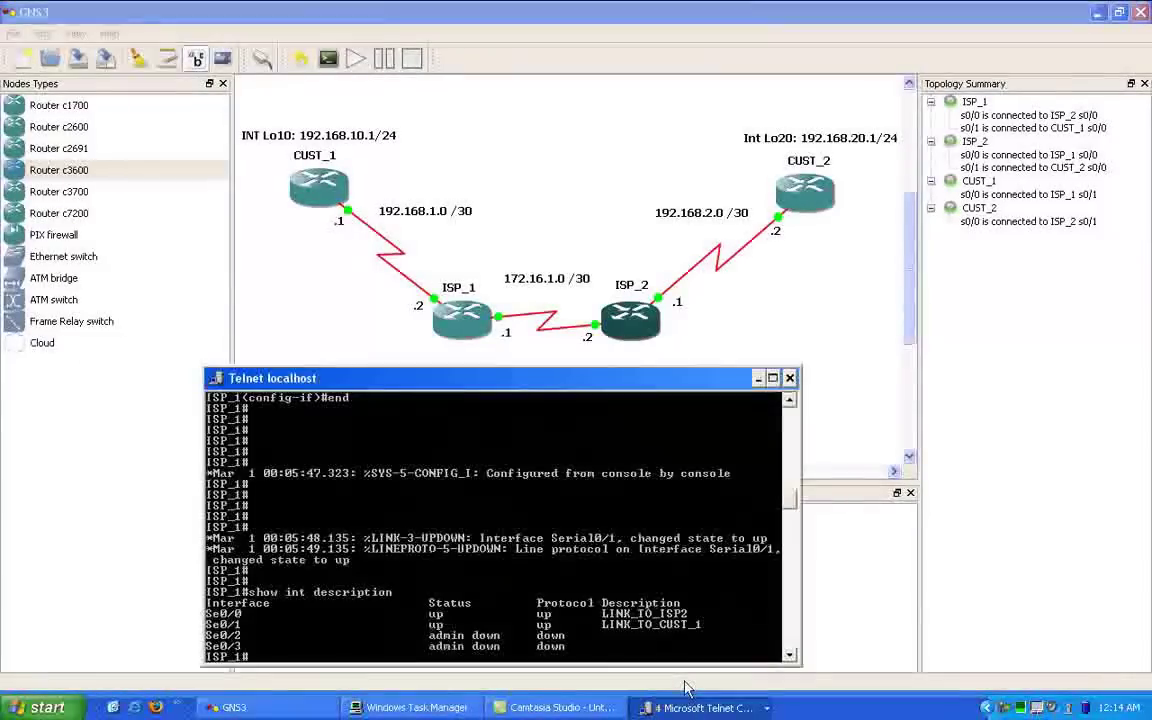
key(Return)
key(Return)
key(Return)
key(Return)
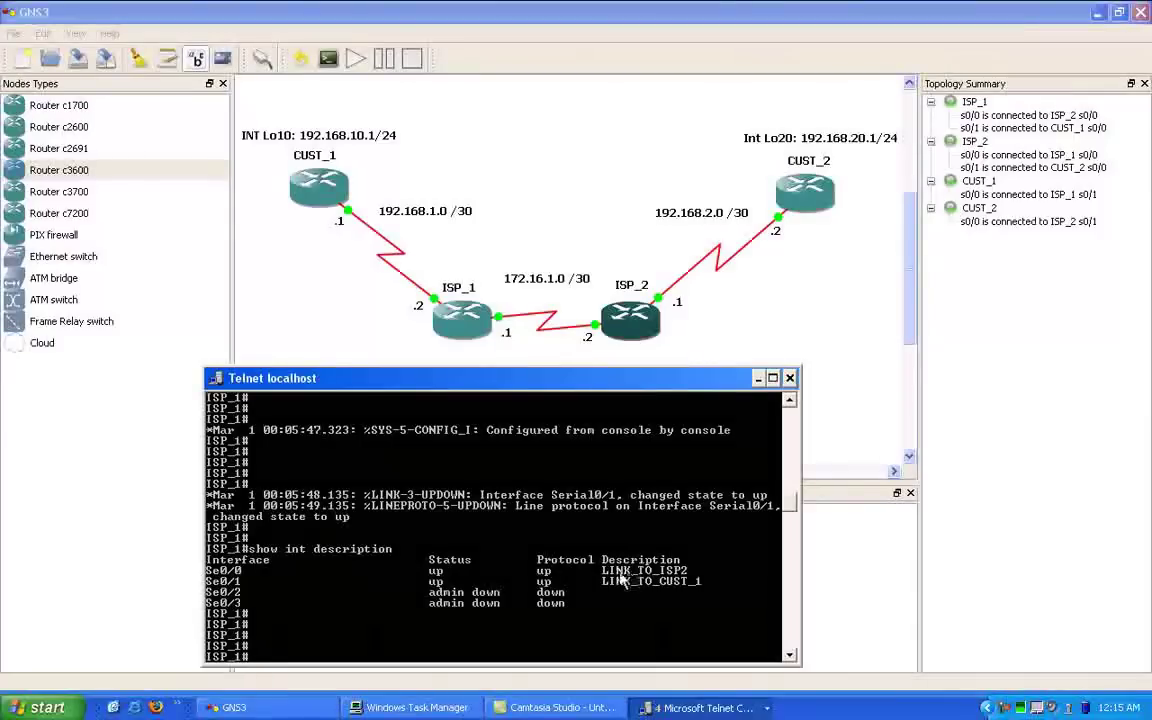
text(config t)
key(Return)
text(int s0/0)
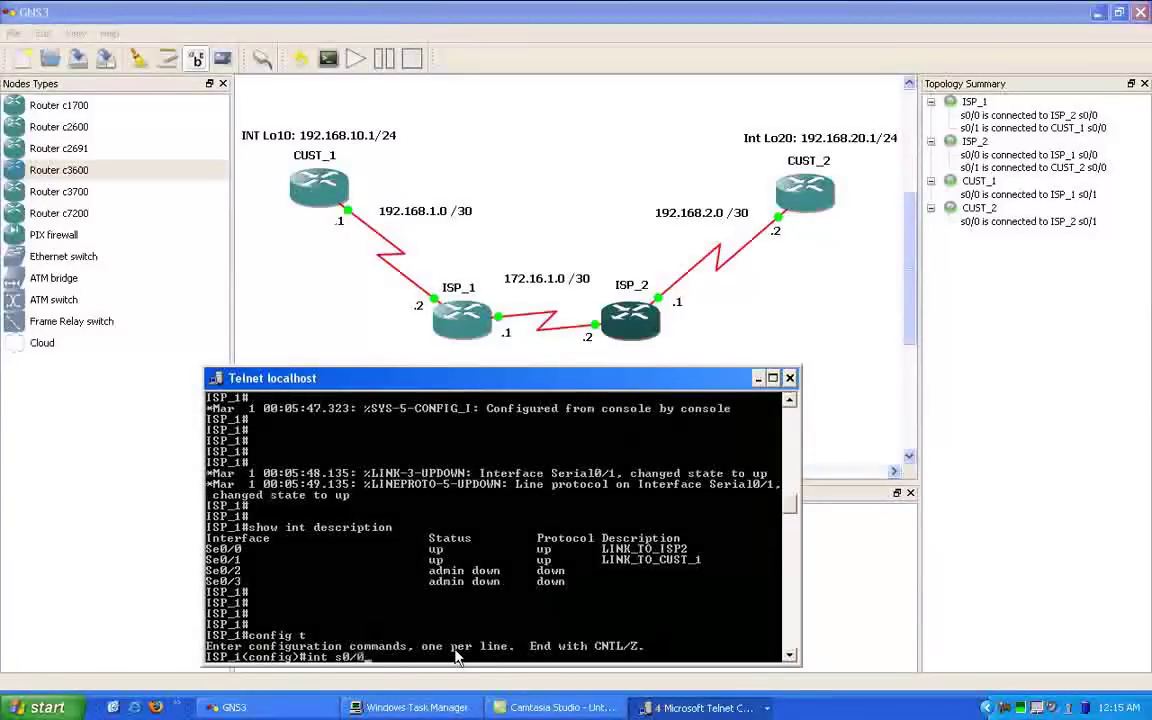
key(Return)
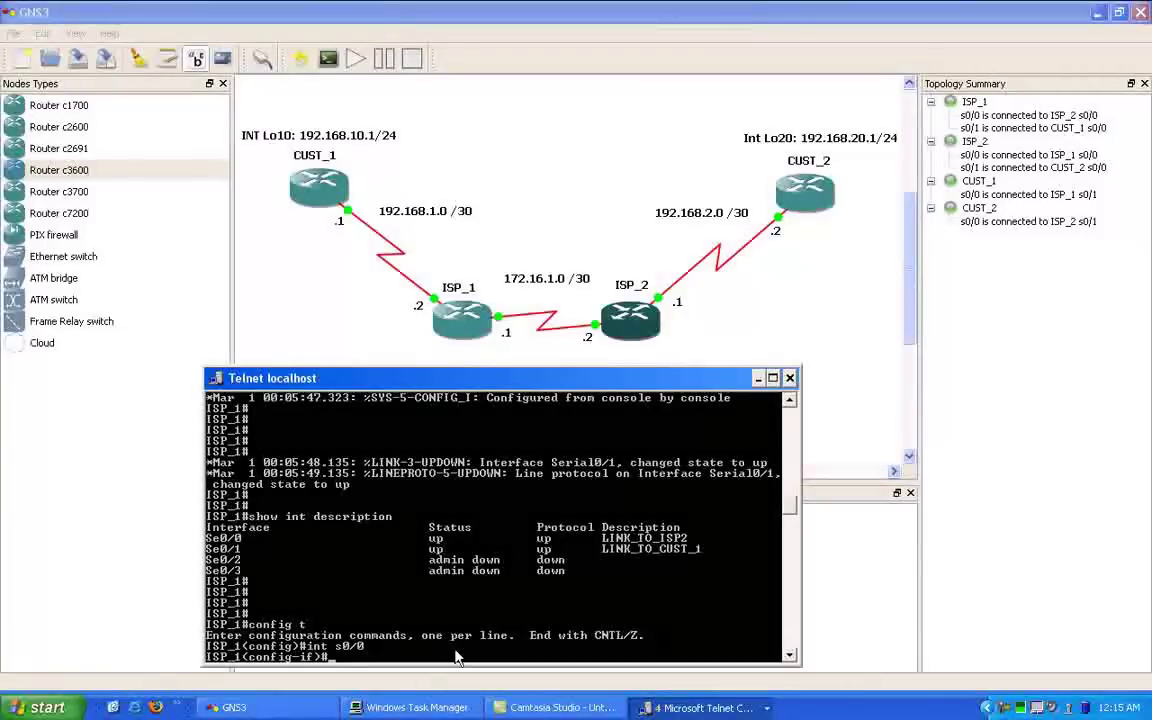
text(ip addr)
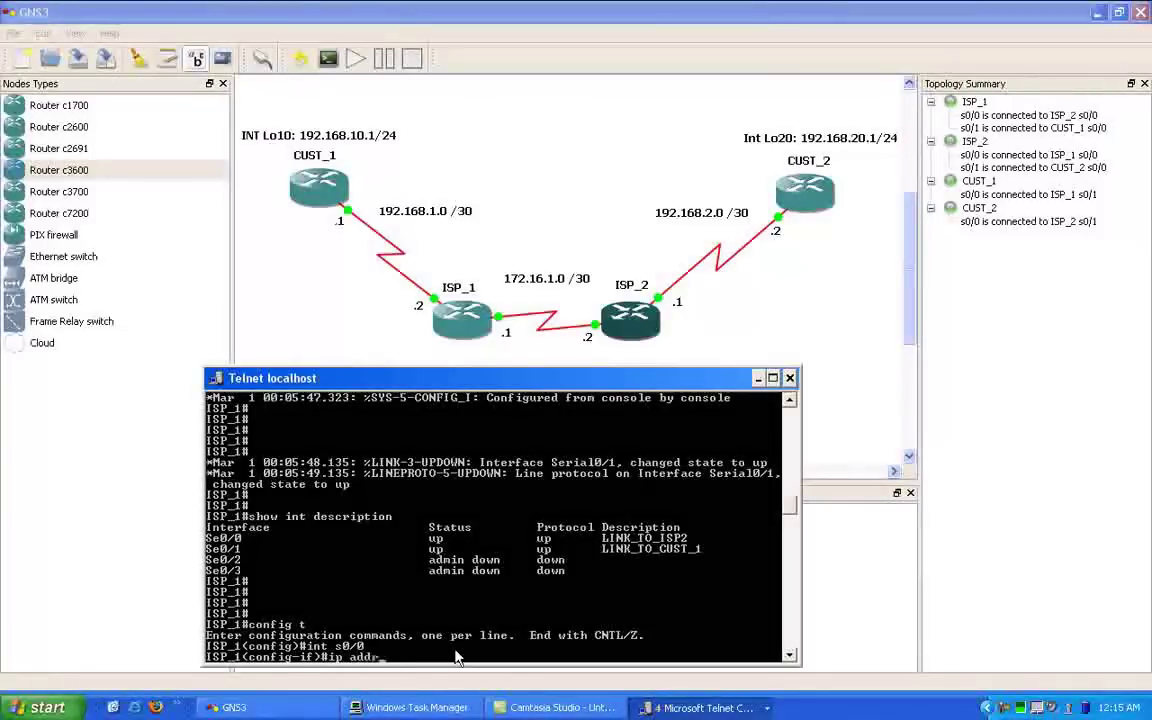
text(ess ?192.168)
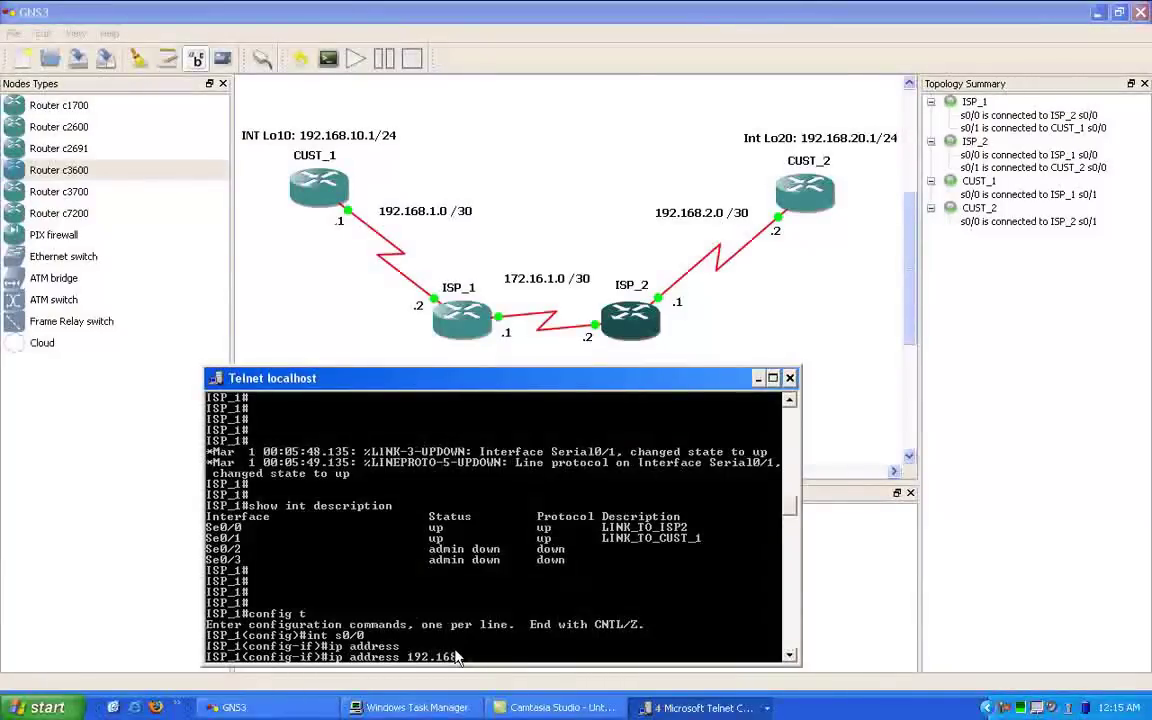
key(BackSpace)
key(BackSpace)
key(BackSpace)
text(72.16.1.1 255.255.255.252)
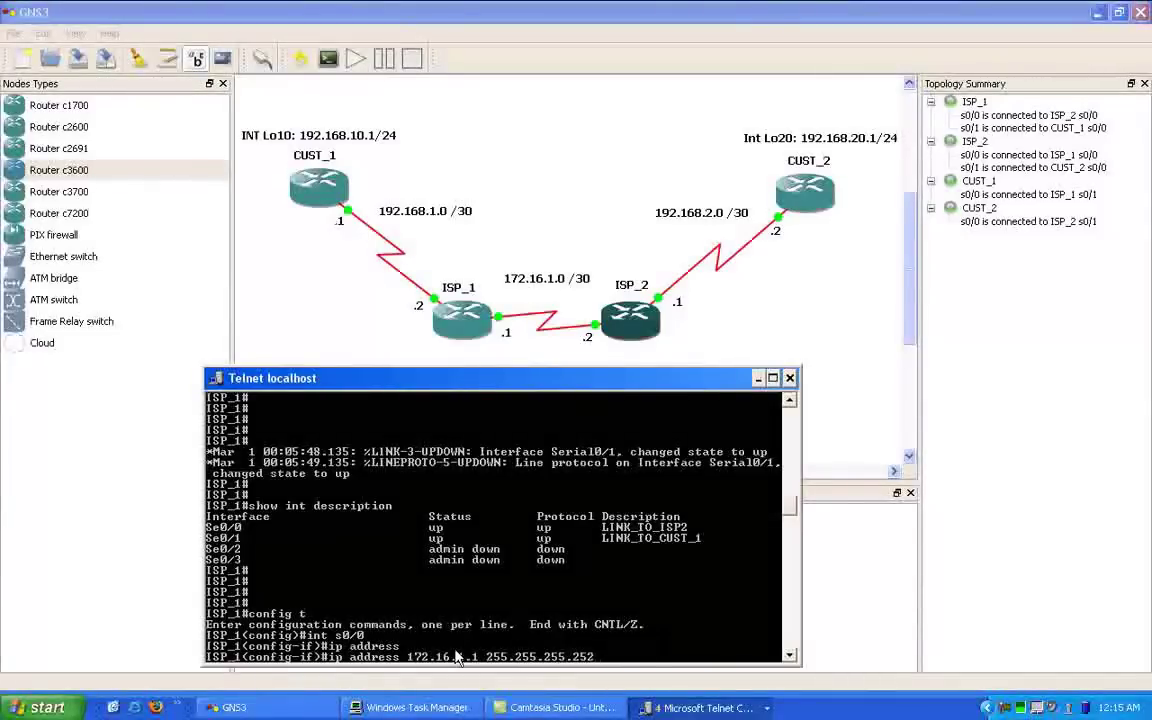
key(Return)
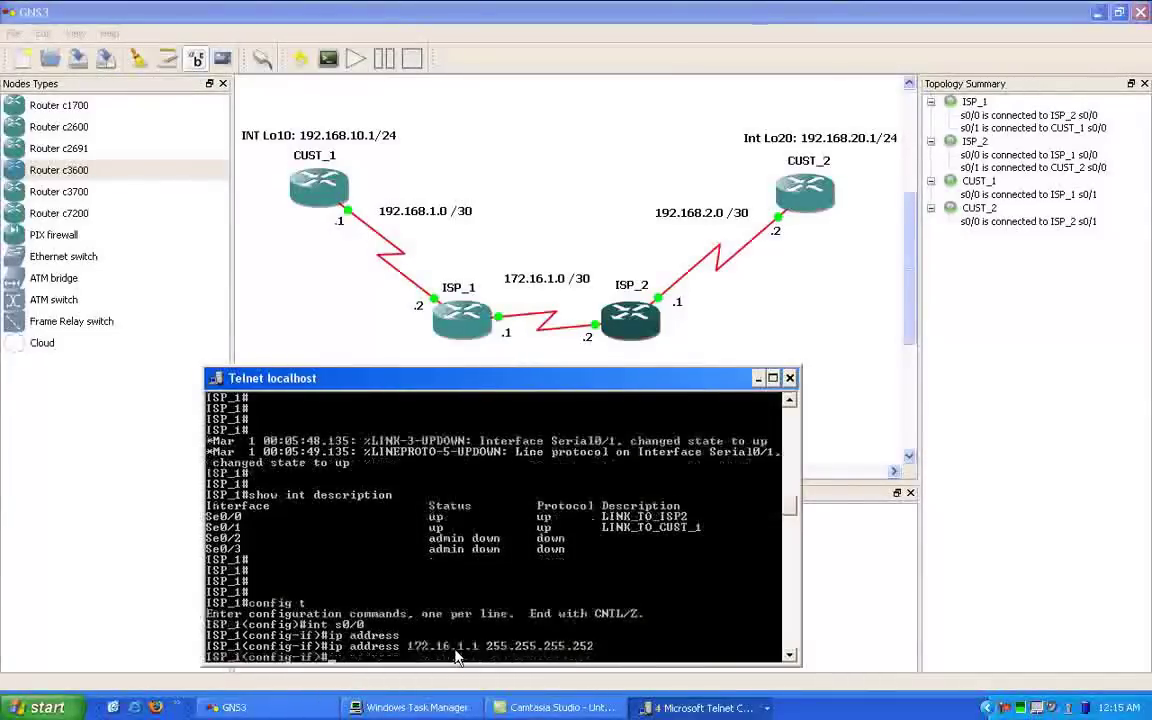
text(end)
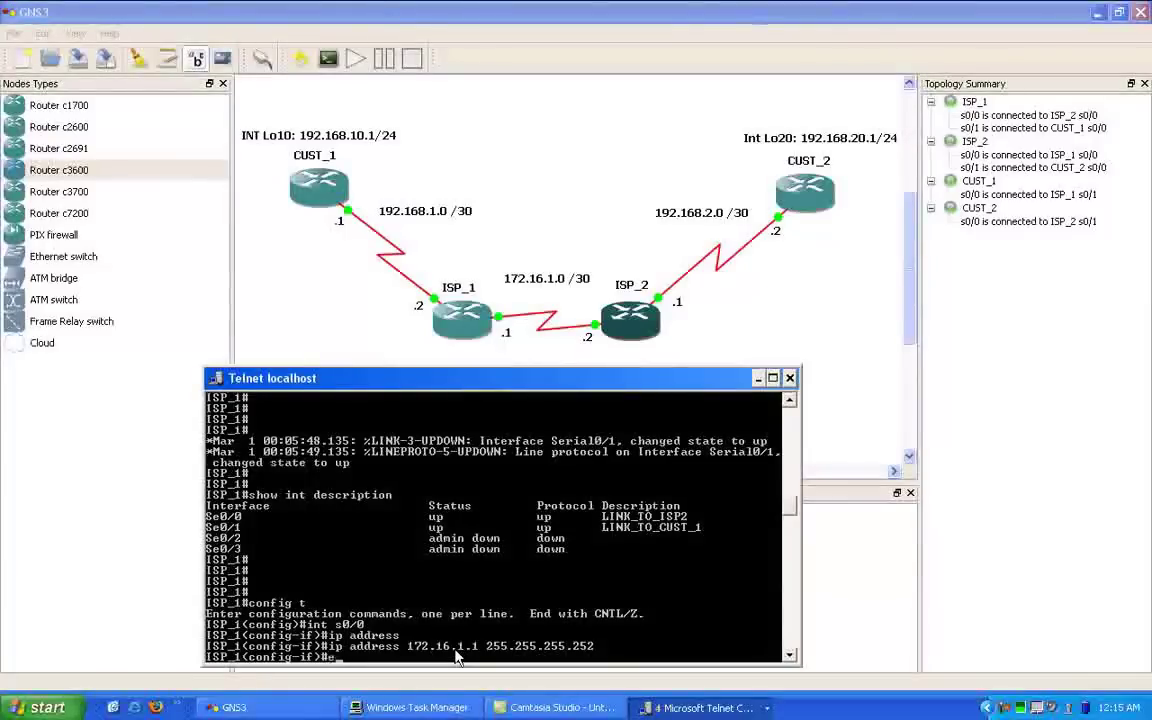
key(Return)
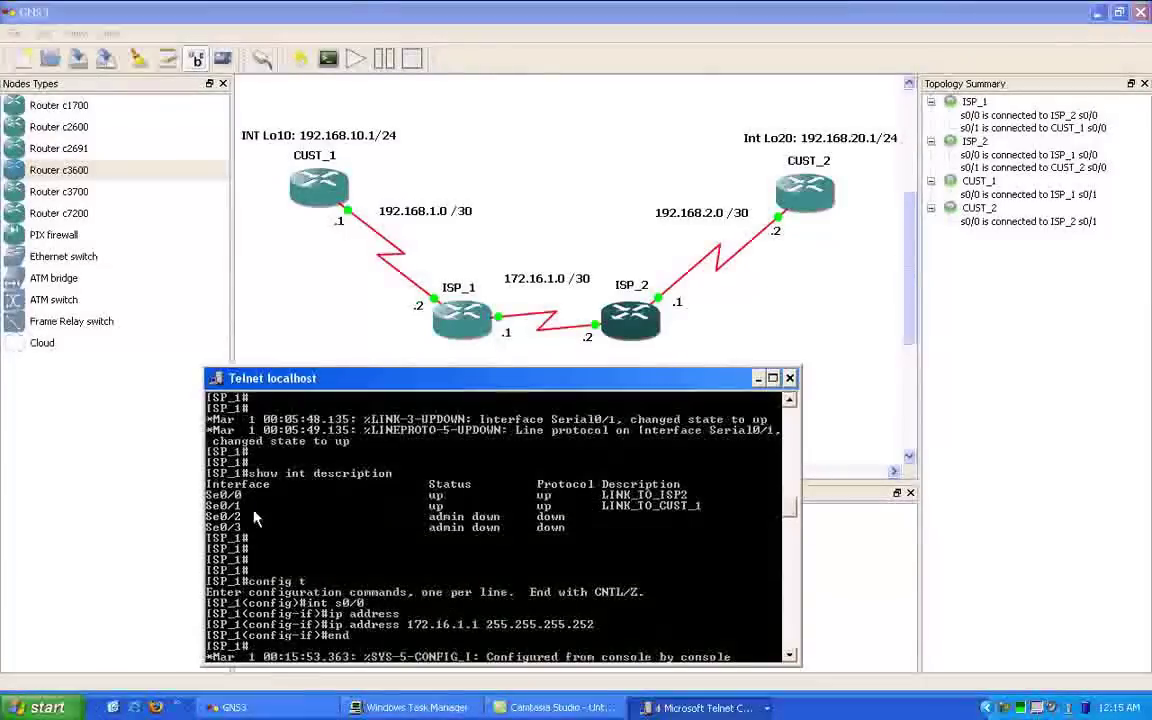
key(Return)
key(Return)
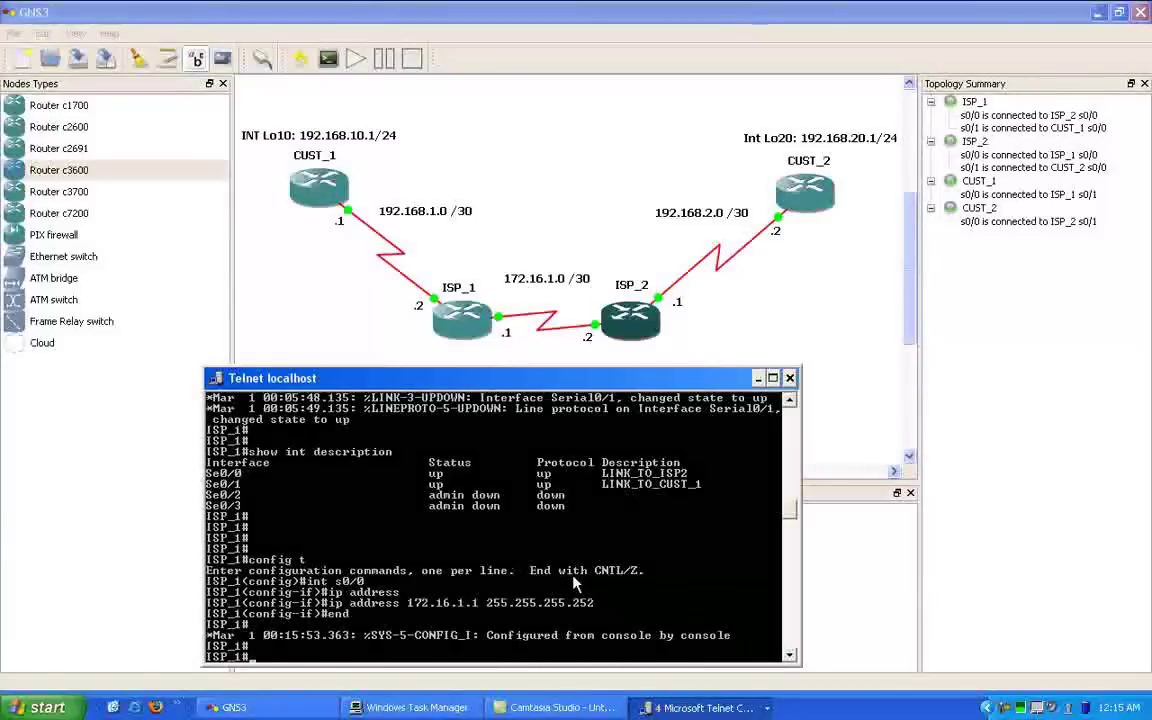
- Set ISP_1's Serial0/1 to 192.168.1.2 255.255.255.252 and exit configuration mode
text(config t)
key(Return)
text(int s)
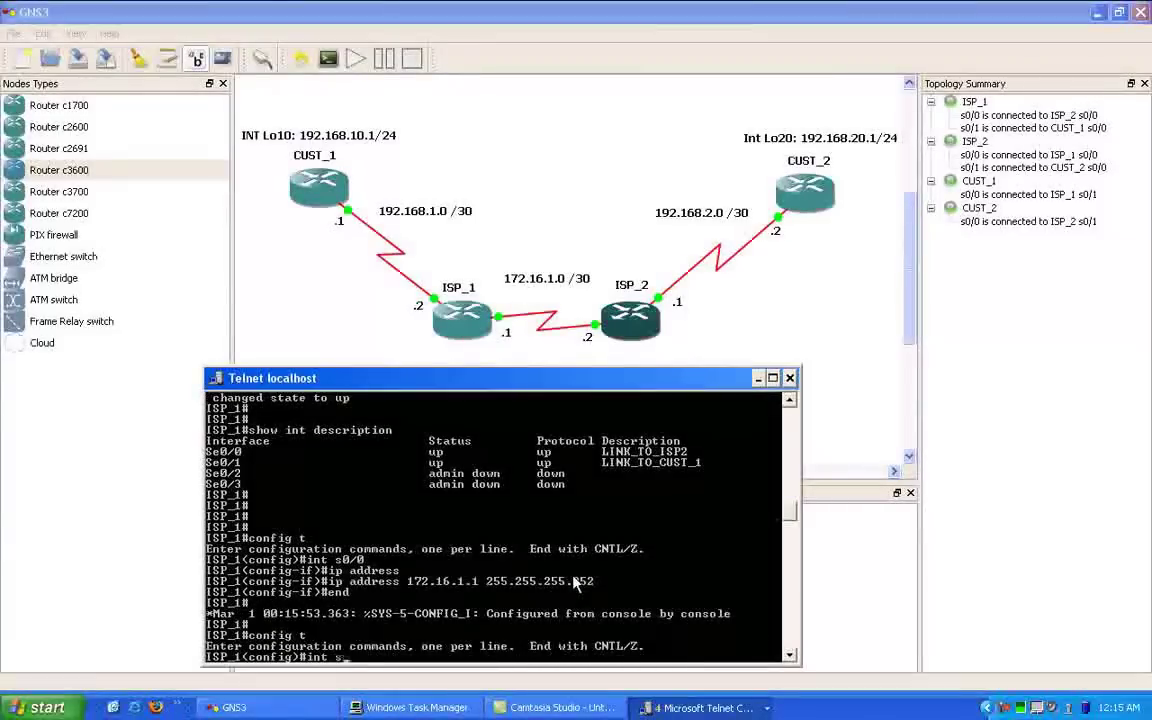
text(0/1)
key(Return)
text(ip addres)
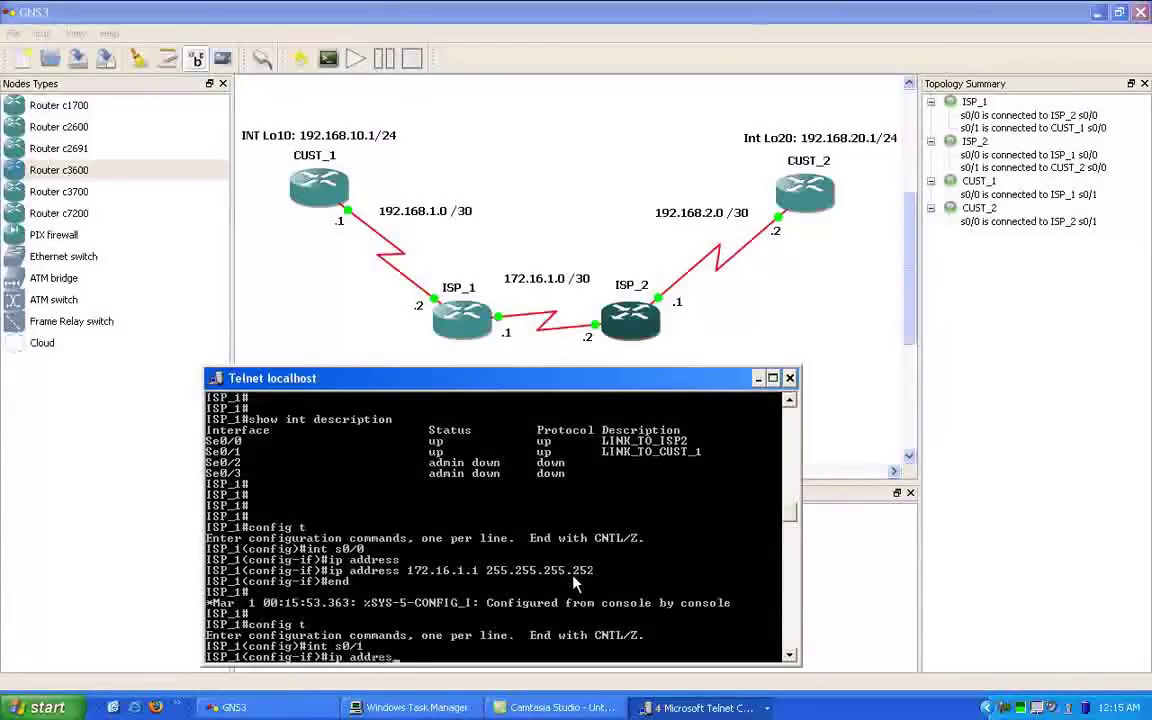
key(Tab)
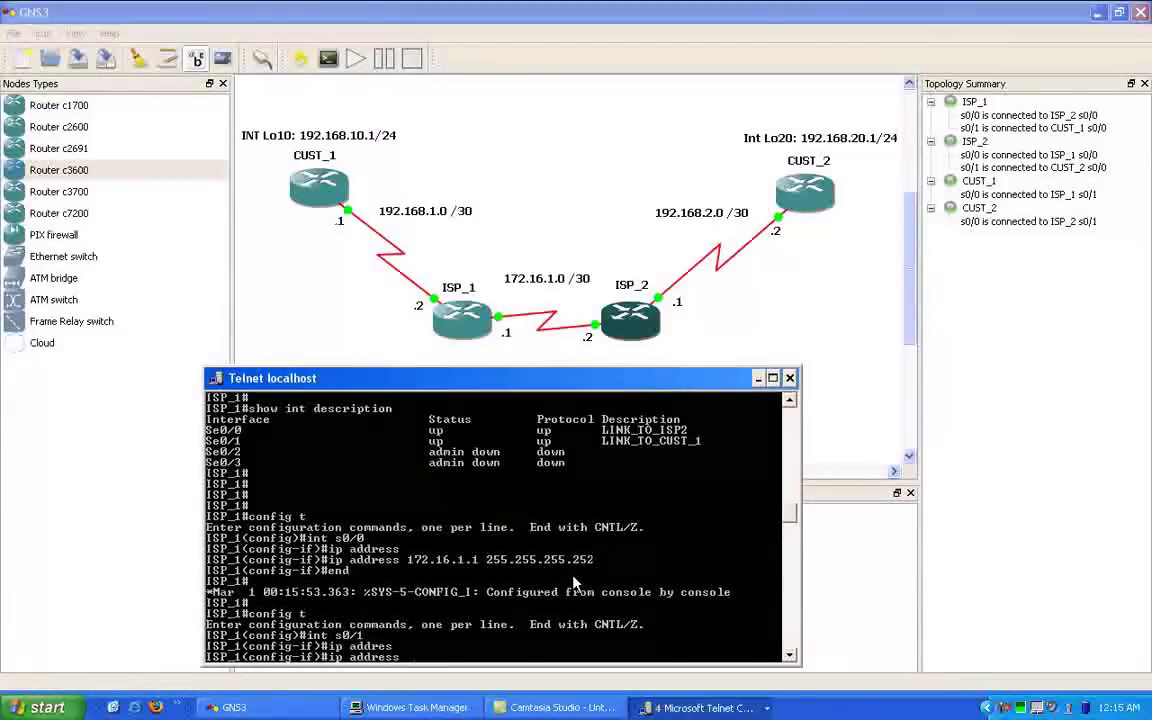
text(192.)
text(168)
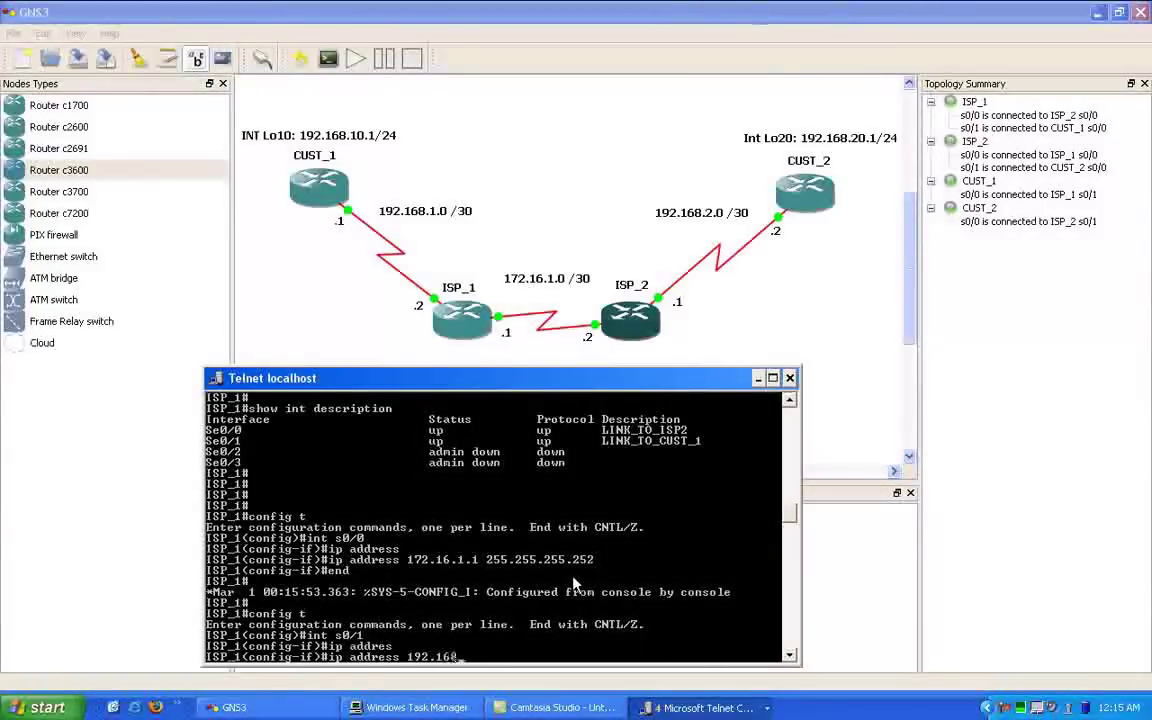
text(.1)
text(.2 255.255.255.25)
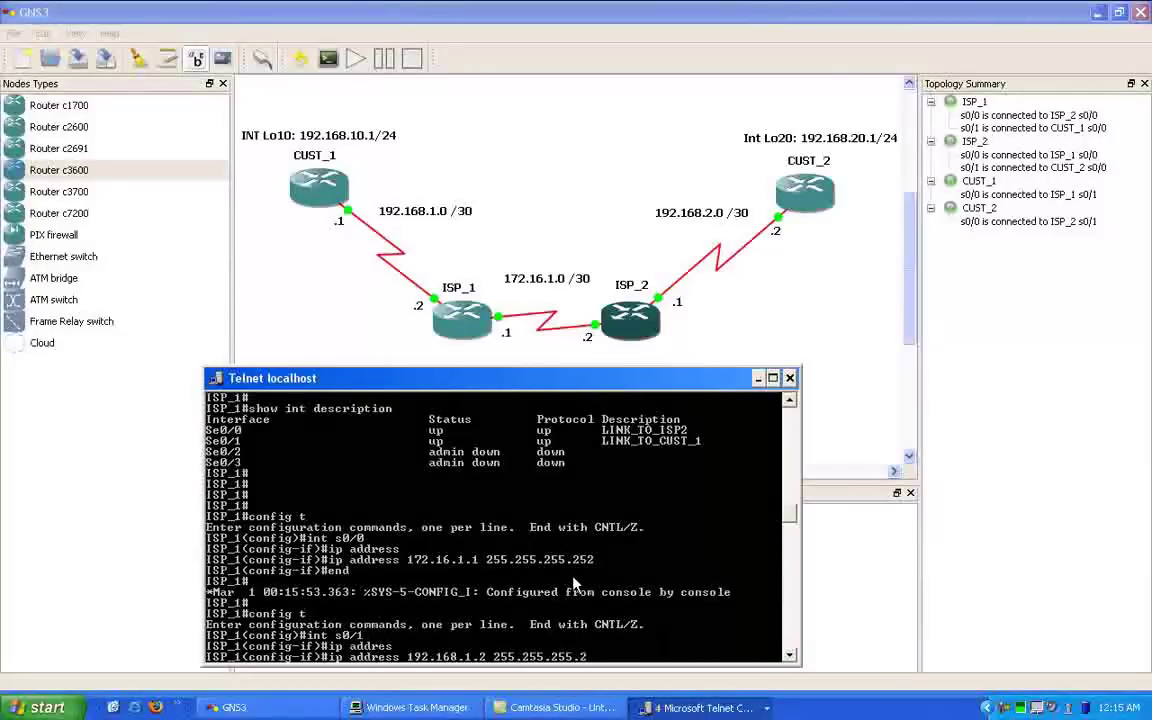
text(2)
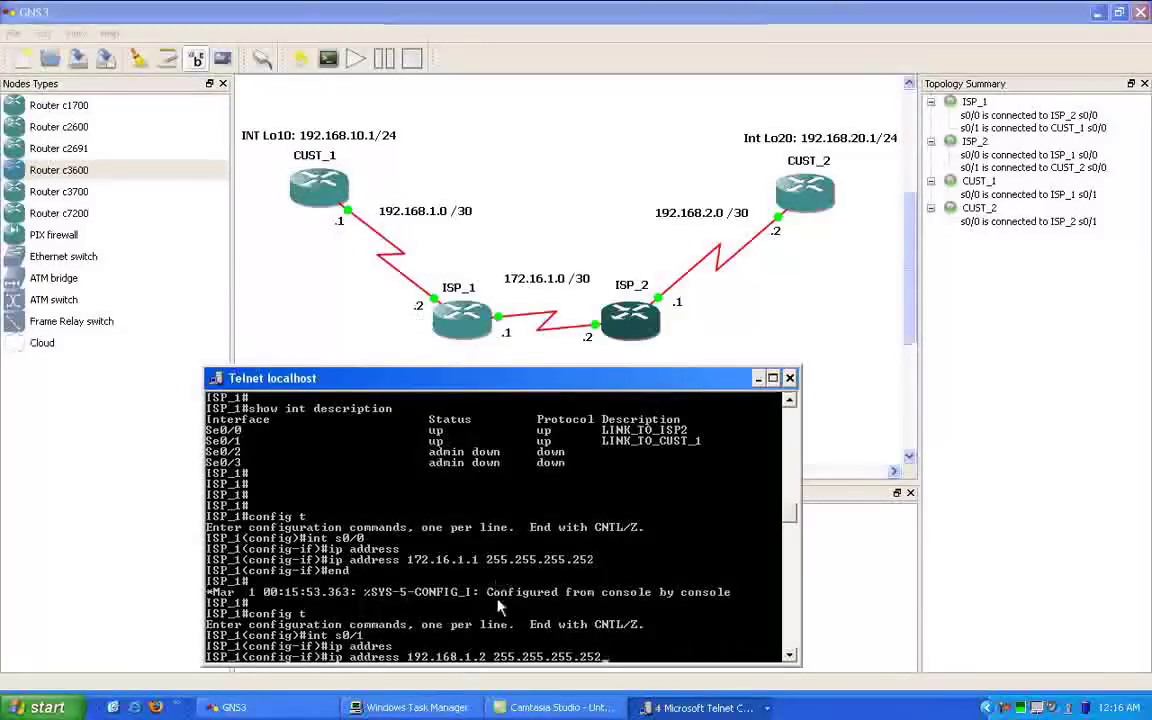
key(Return)
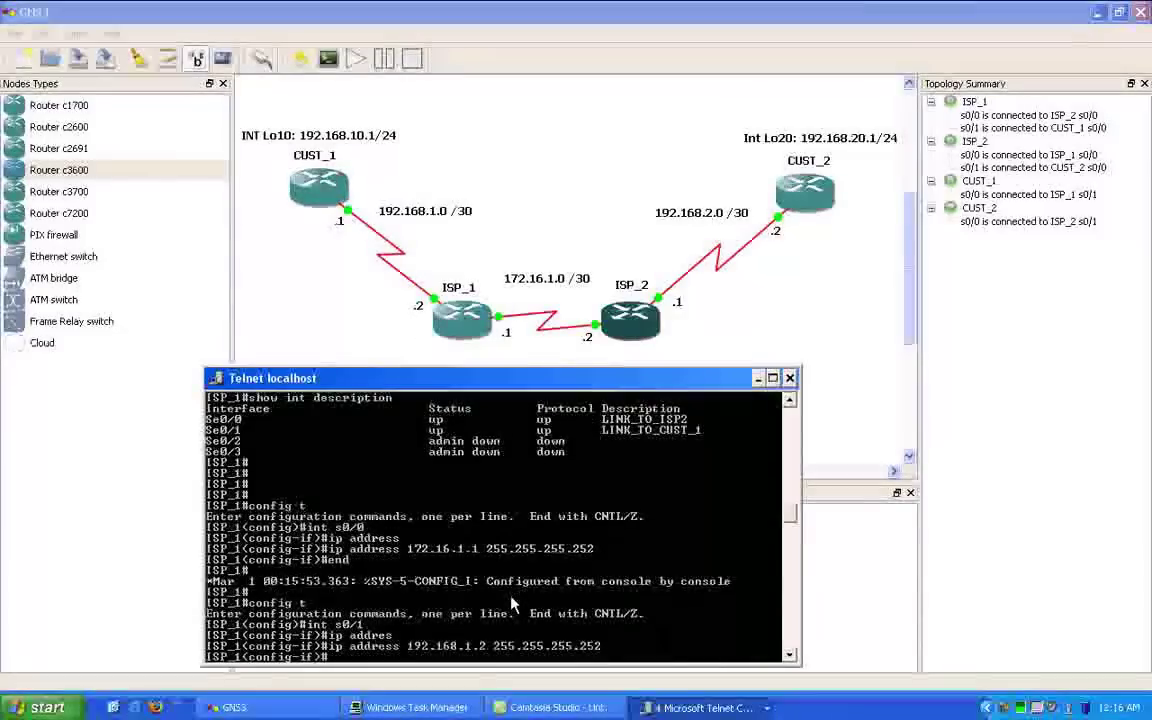
text(end)
key(Return)
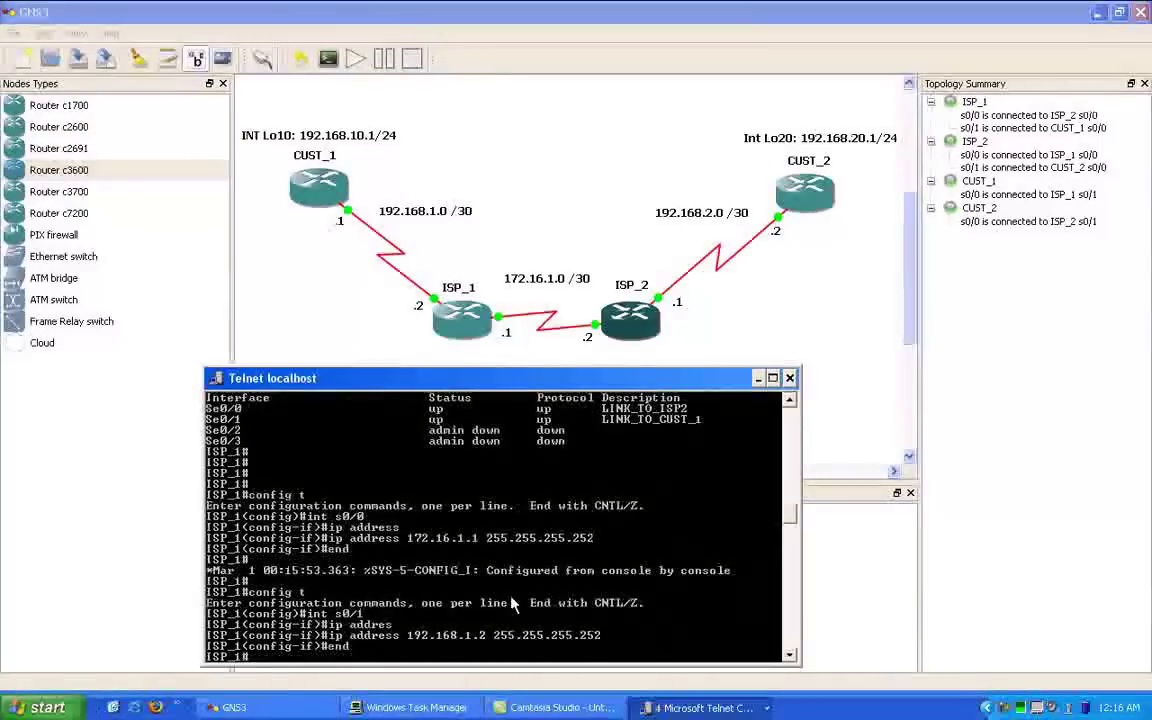
key(Return)
key(Return)
key(Return)
key(Return)
key(Return)
key(Return)
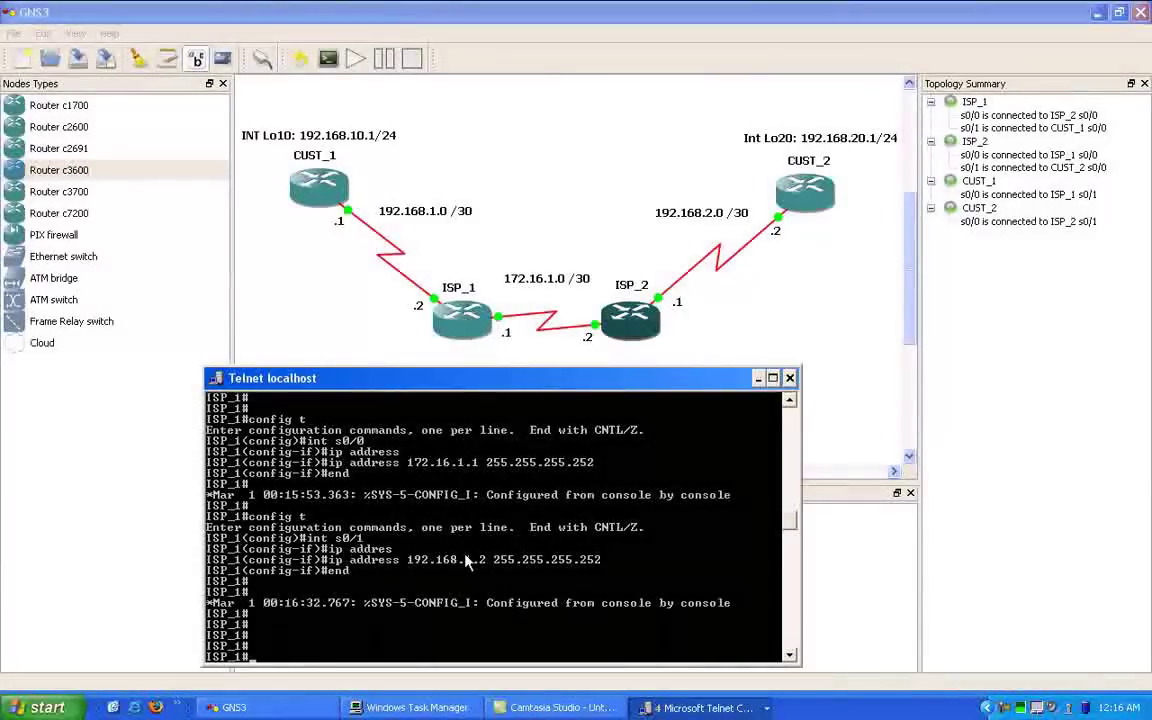
- Ping ISP_2 at 172.16.1.2 from ISP_1, getting 5/5 success
text(ping 172.16.1.2)
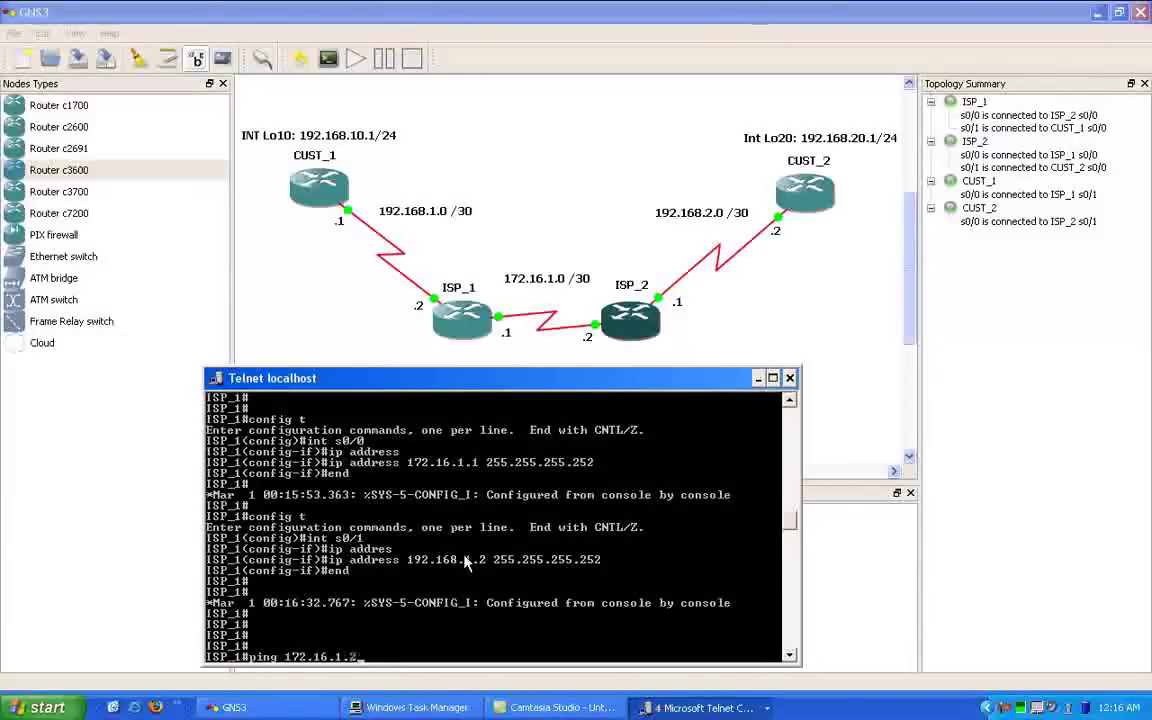
key(Return)
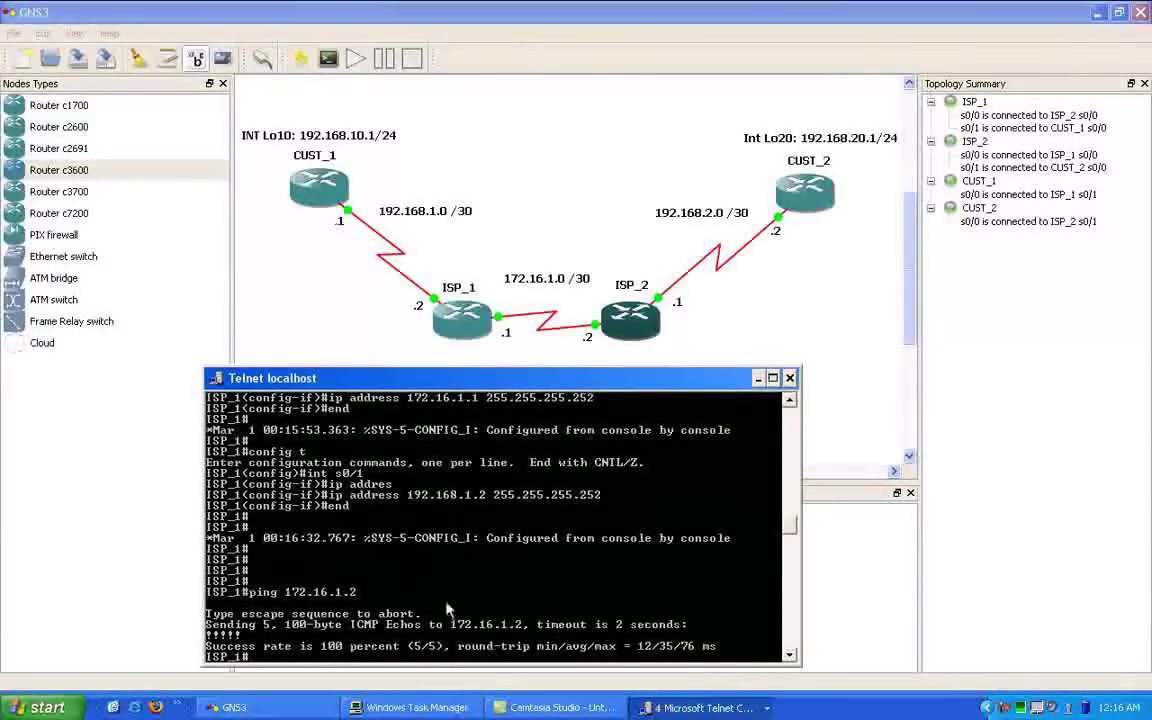
key(Return)
key(Return)
key(Return)
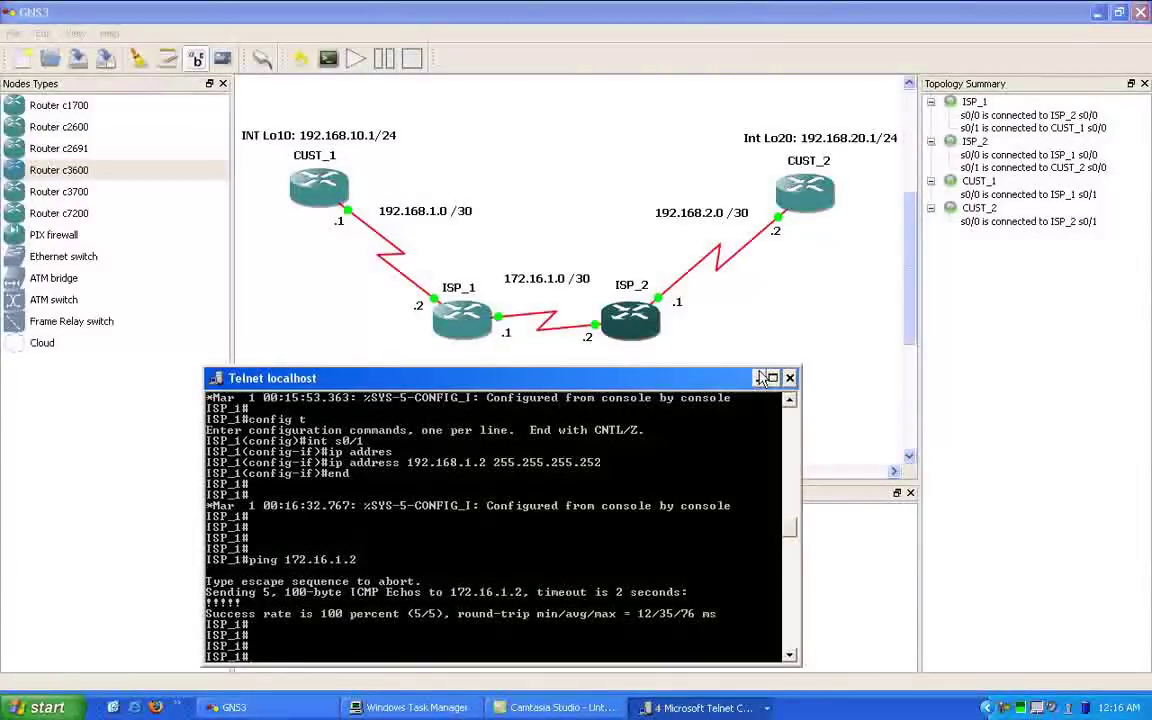
- Bring CUST_1's console forward and list its interfaces with show int desc
click(686, 341)
click(700, 707)
click(728, 655)
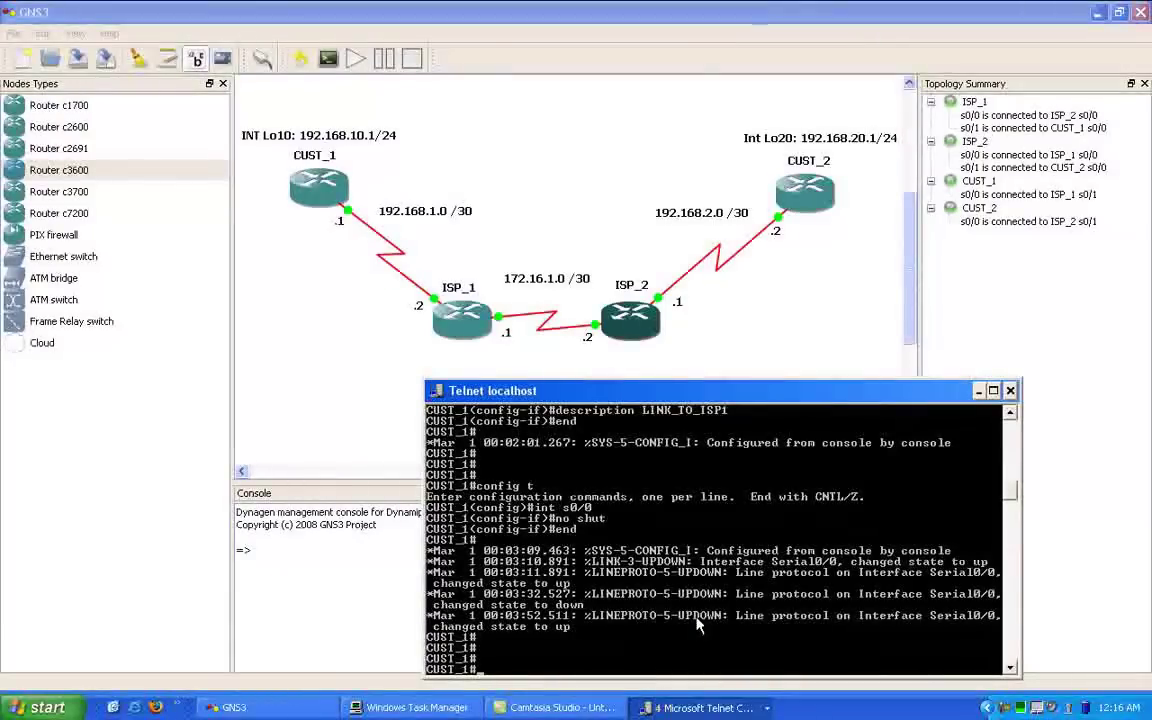
key(Return)
key(Return)
key(Return)
text(show int desc)
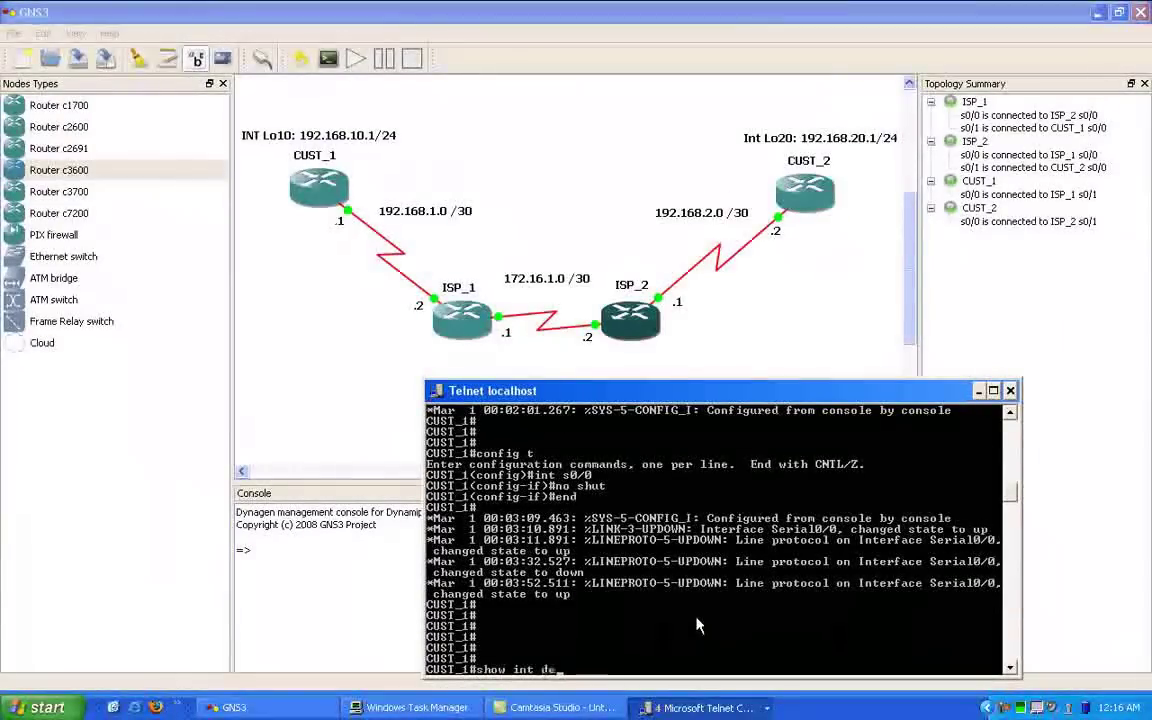
key(Return)
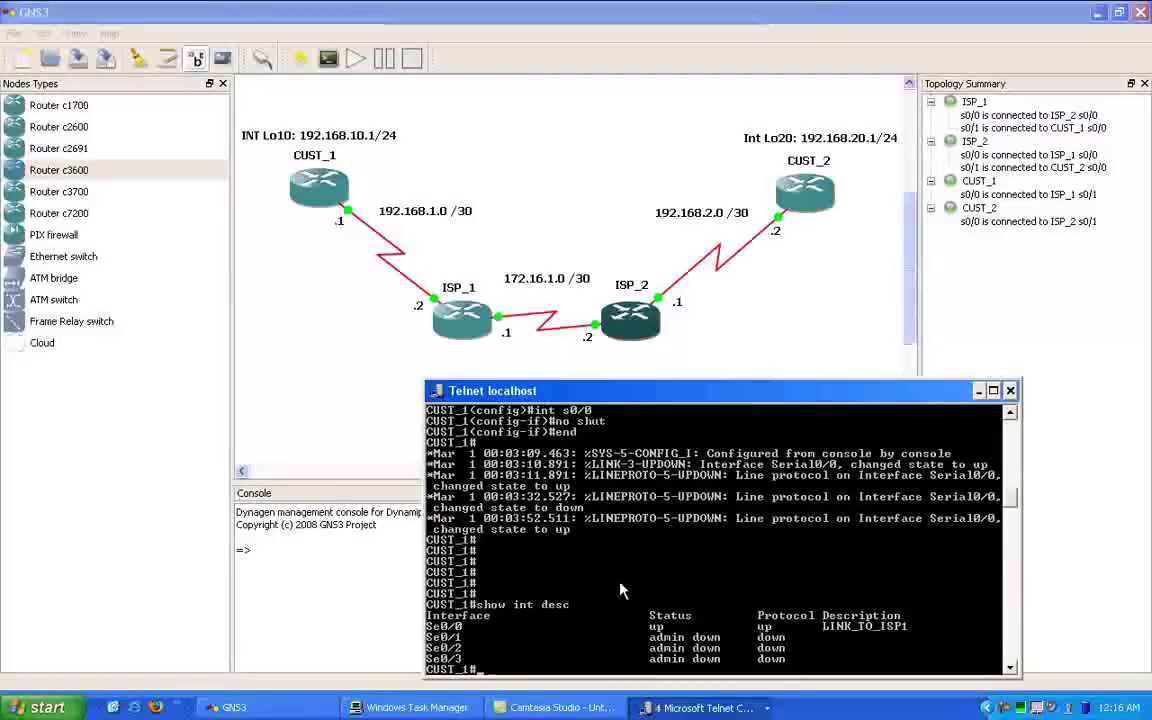
- Assign 192.168.1.1 255.255.255.252 to CUST_1's Serial0/0 and exit configuration mode
text(config t)
key(Return)
text(int s0)
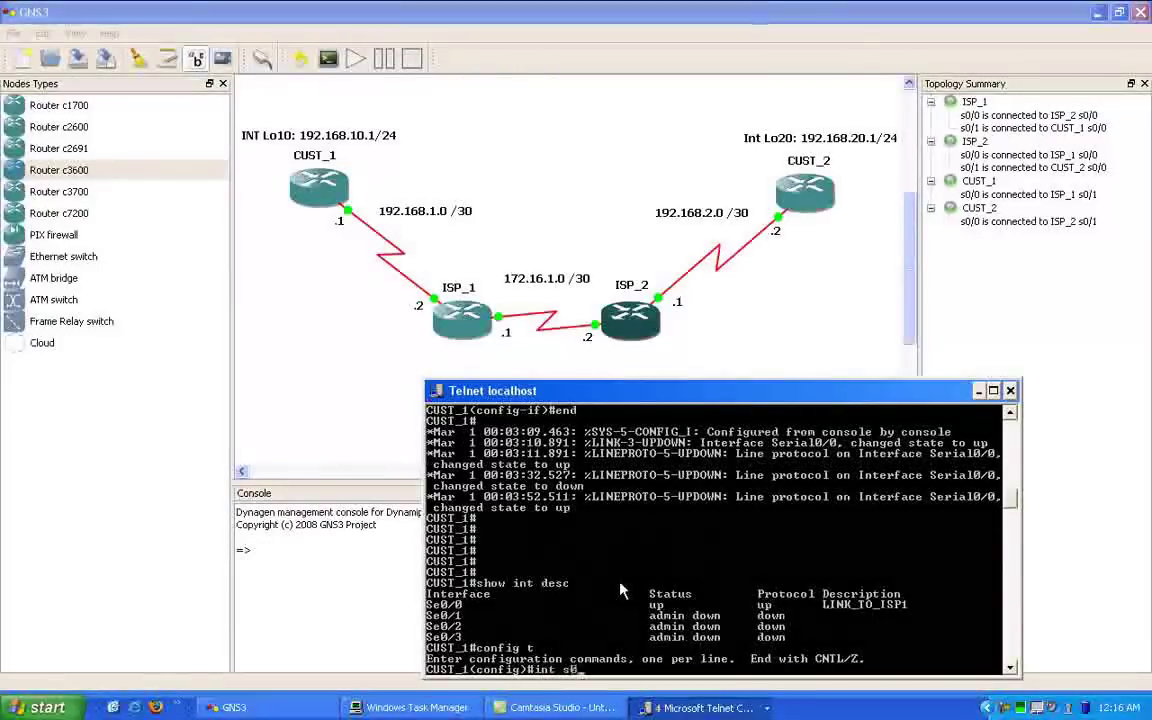
text(/0)
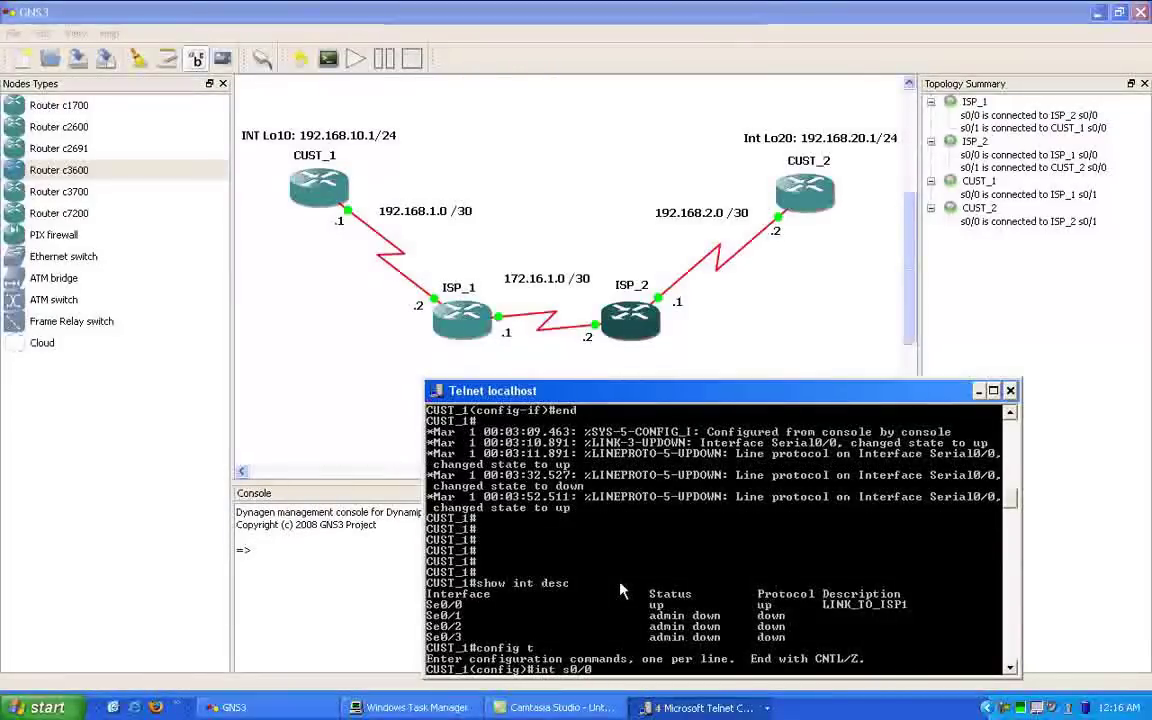
key(Return)
text(ip add)
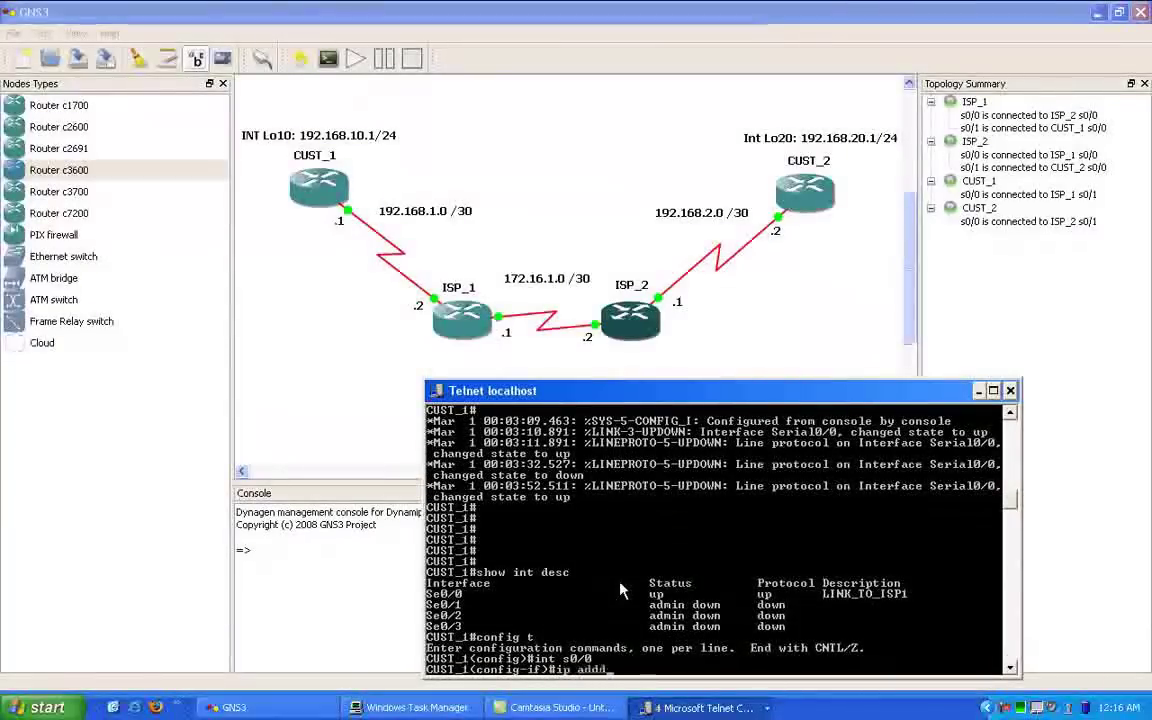
text(re)
key(Tab)
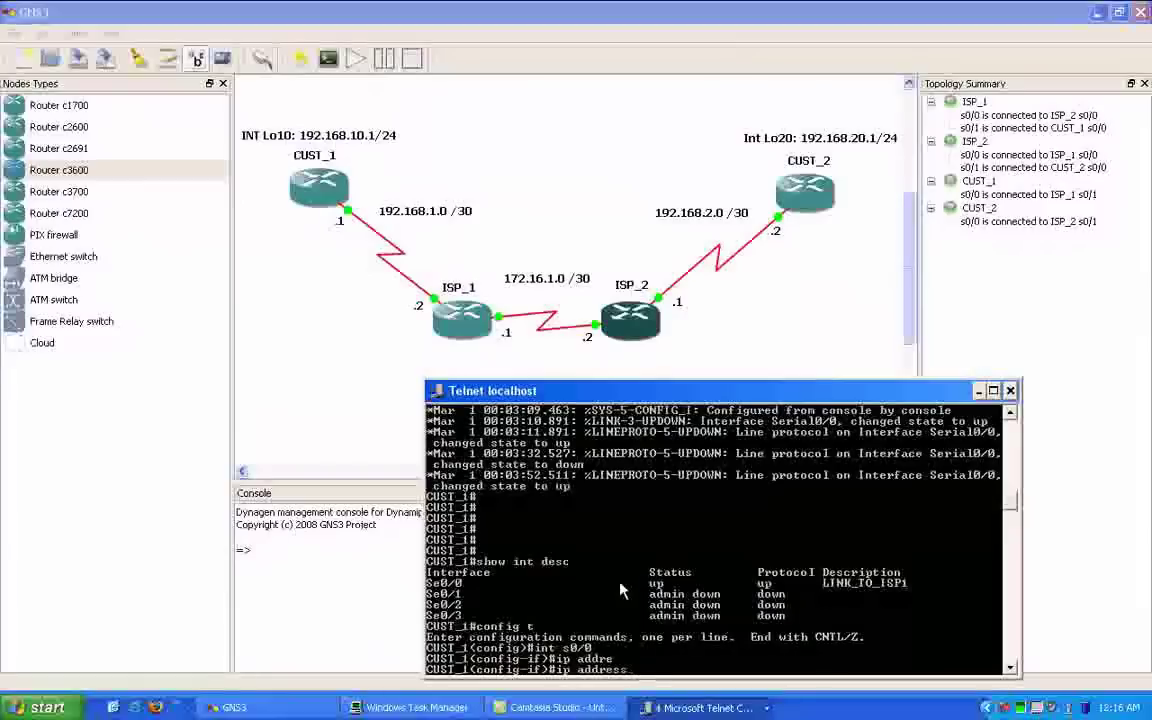
text(192.168)
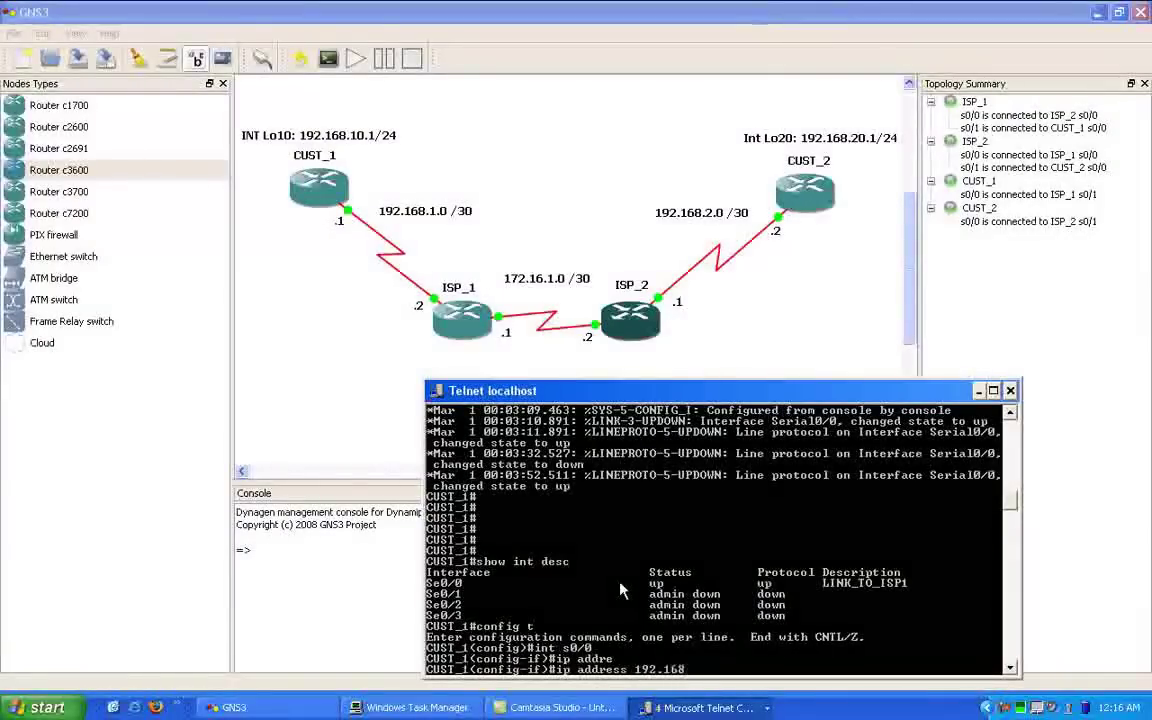
text(.1)
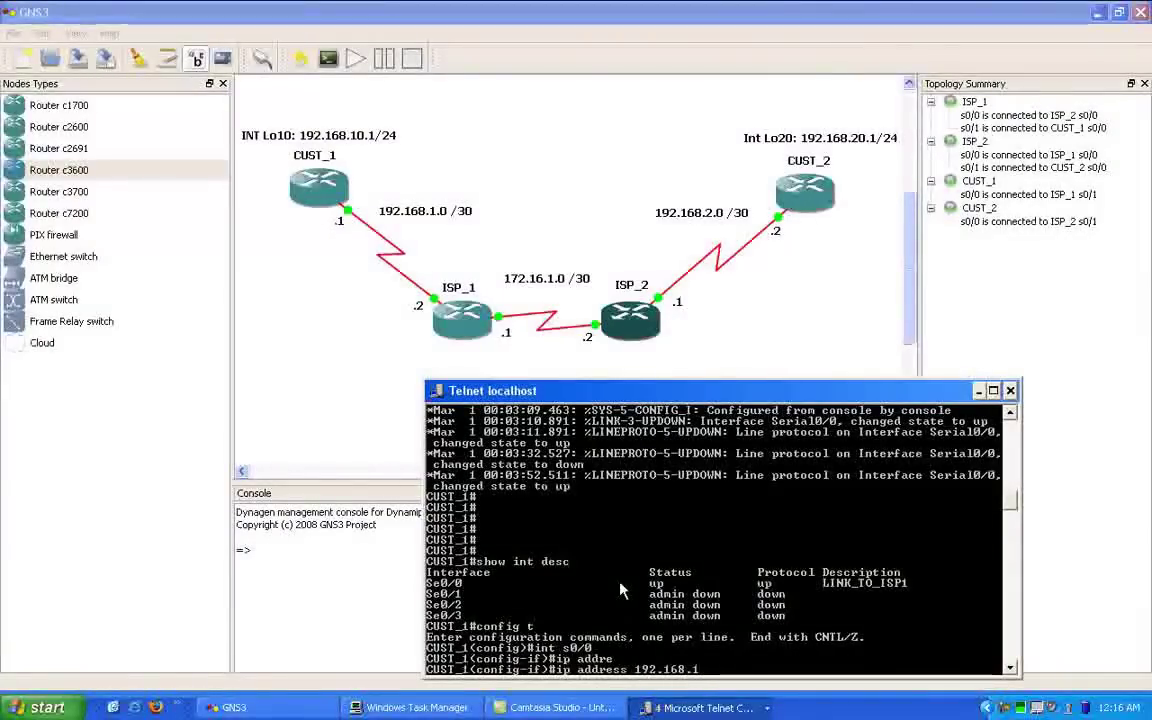
text(.1 255)
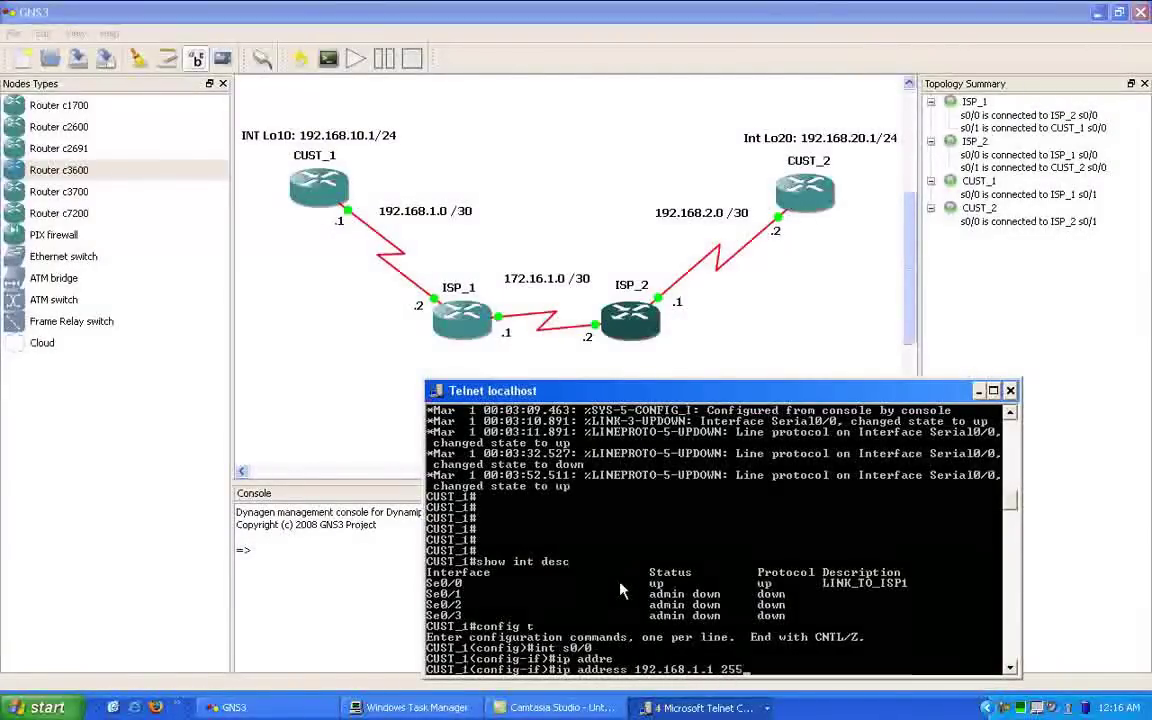
text(.2)
text(55.255.252)
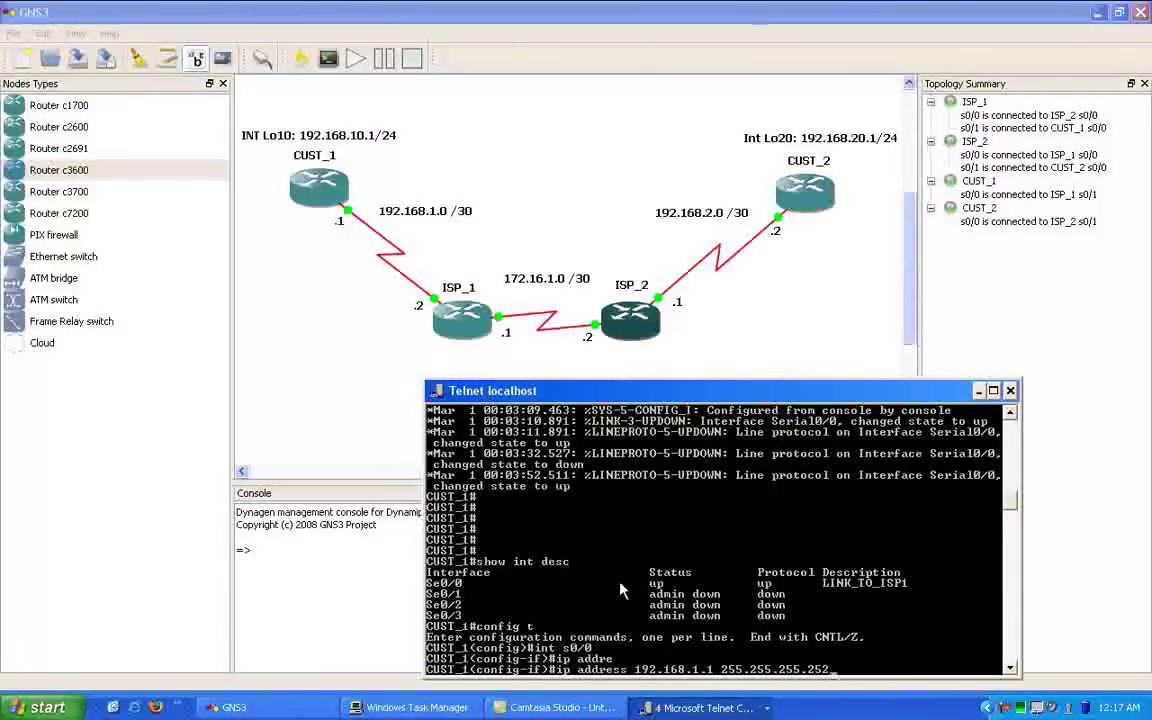
key(Return)
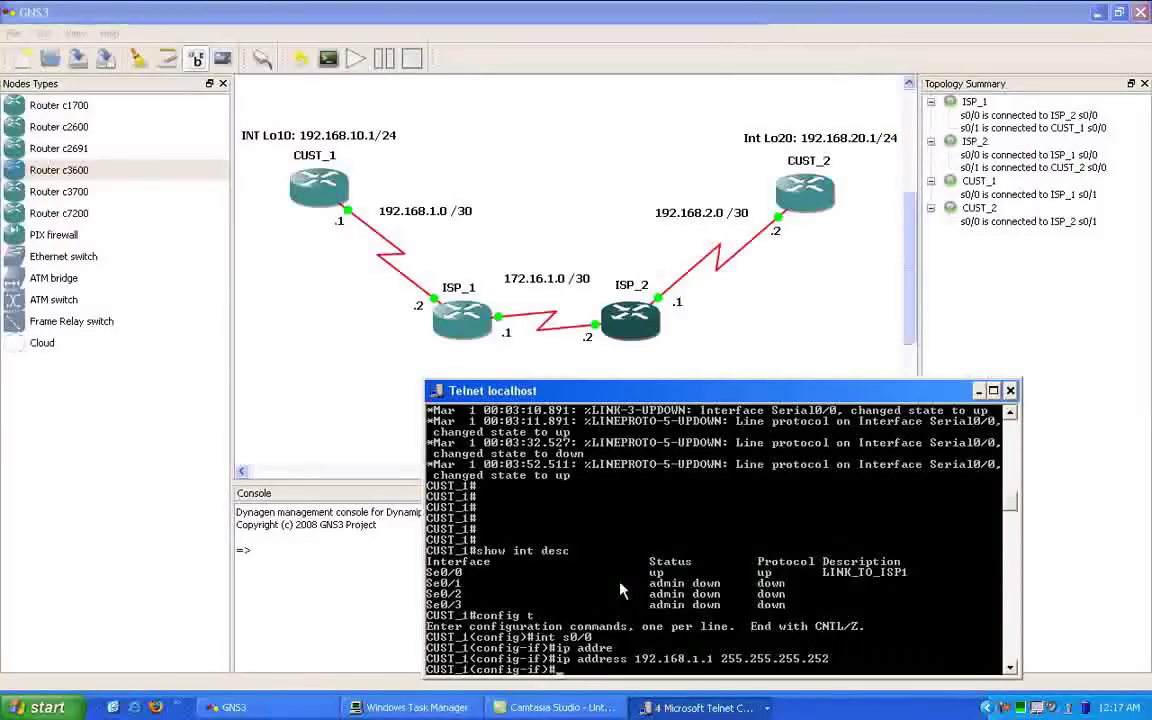
text(end)
key(Return)
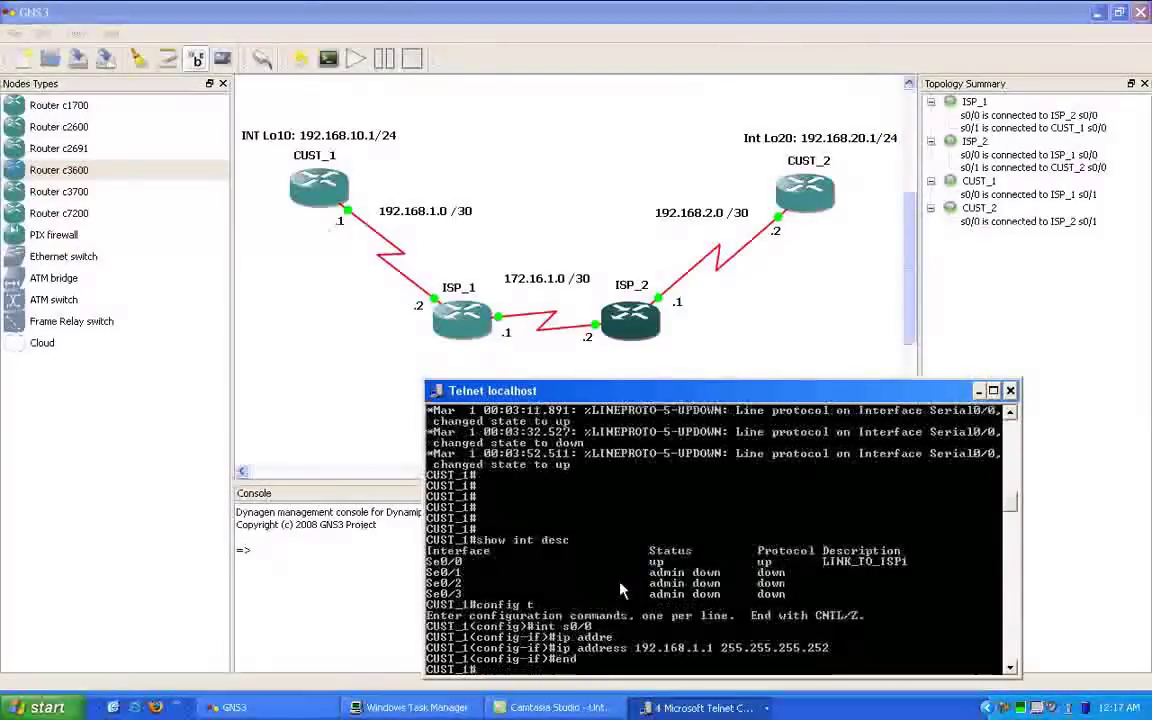
key(Return)
key(Return)
key(Return)
key(Return)
key(Return)
key(Return)
key(Return)
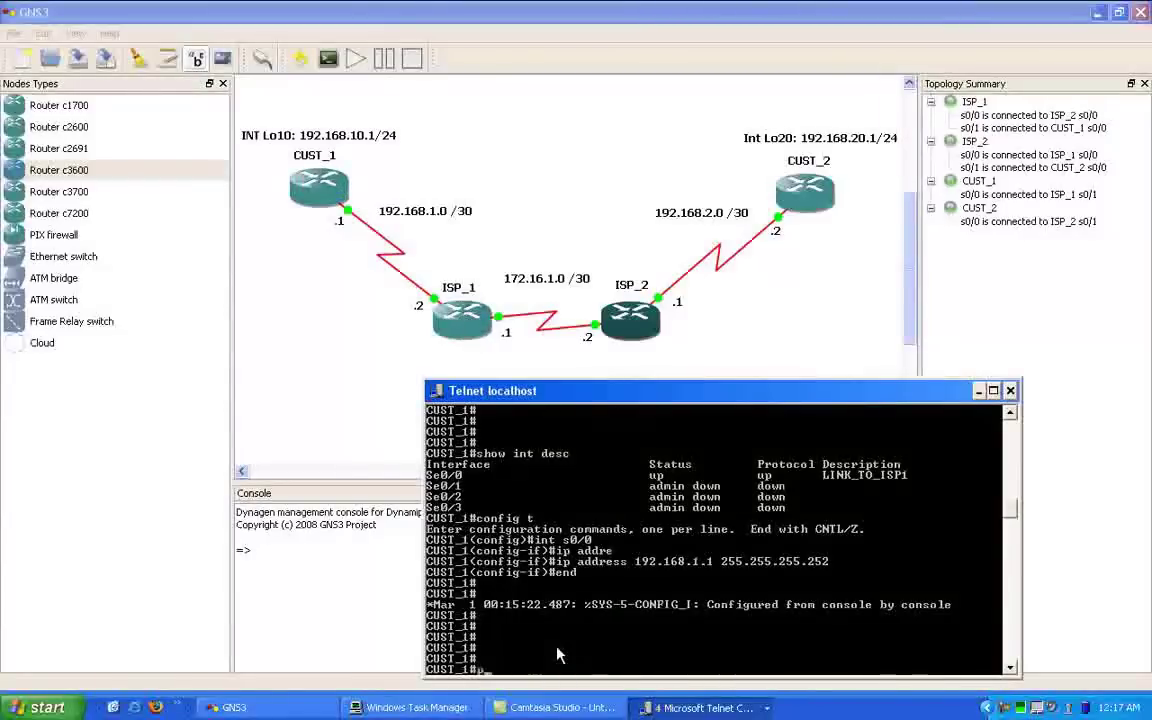
- Ping ISP_1 at 192.168.1.2 from CUST_1, getting 5/5 replies
text(ping 192.168.1.)
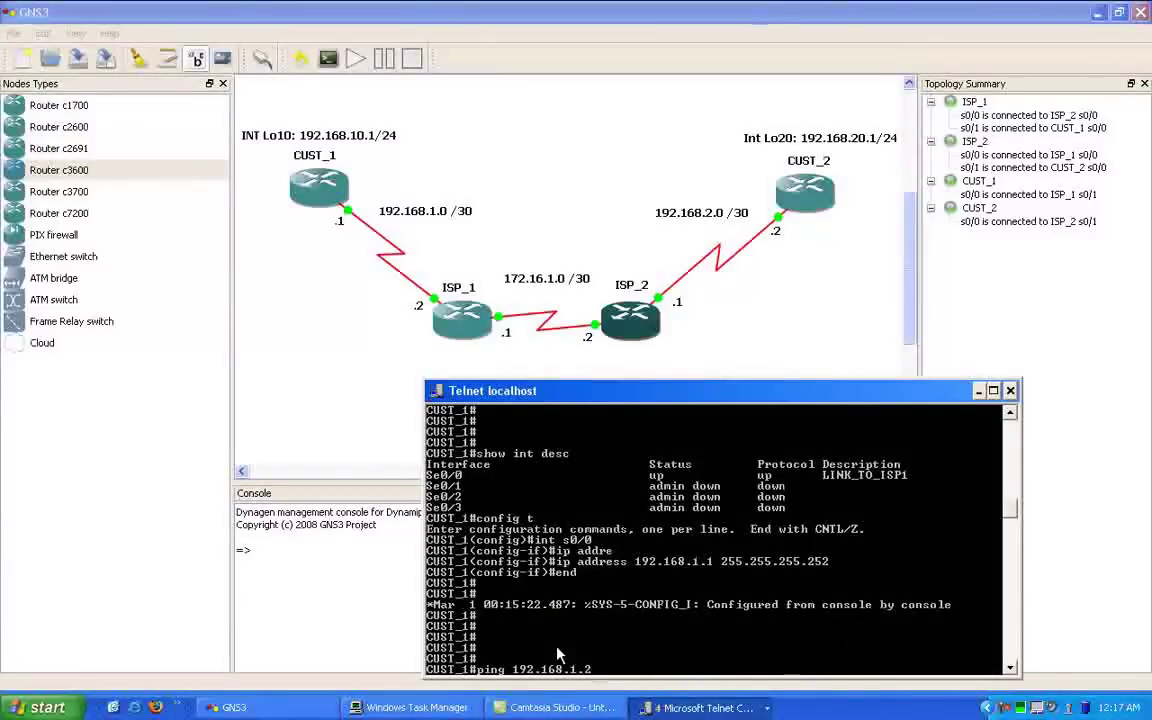
text(2)
key(Return)
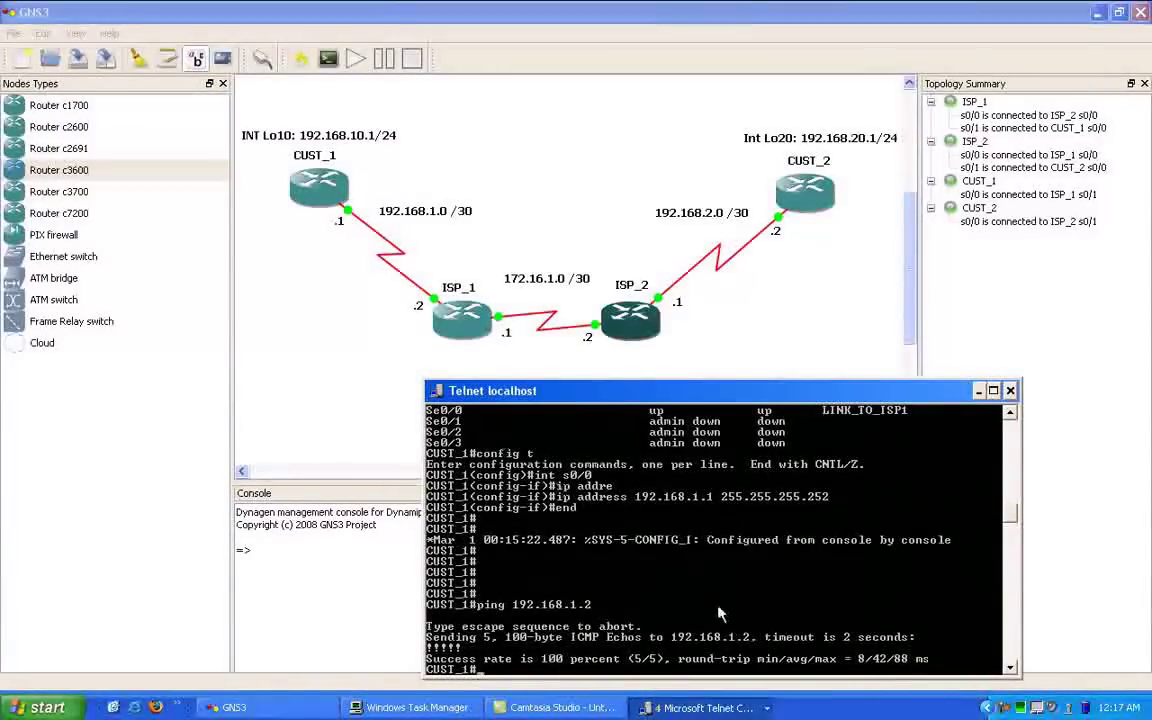
key(Return)
key(Return)
key(Return)
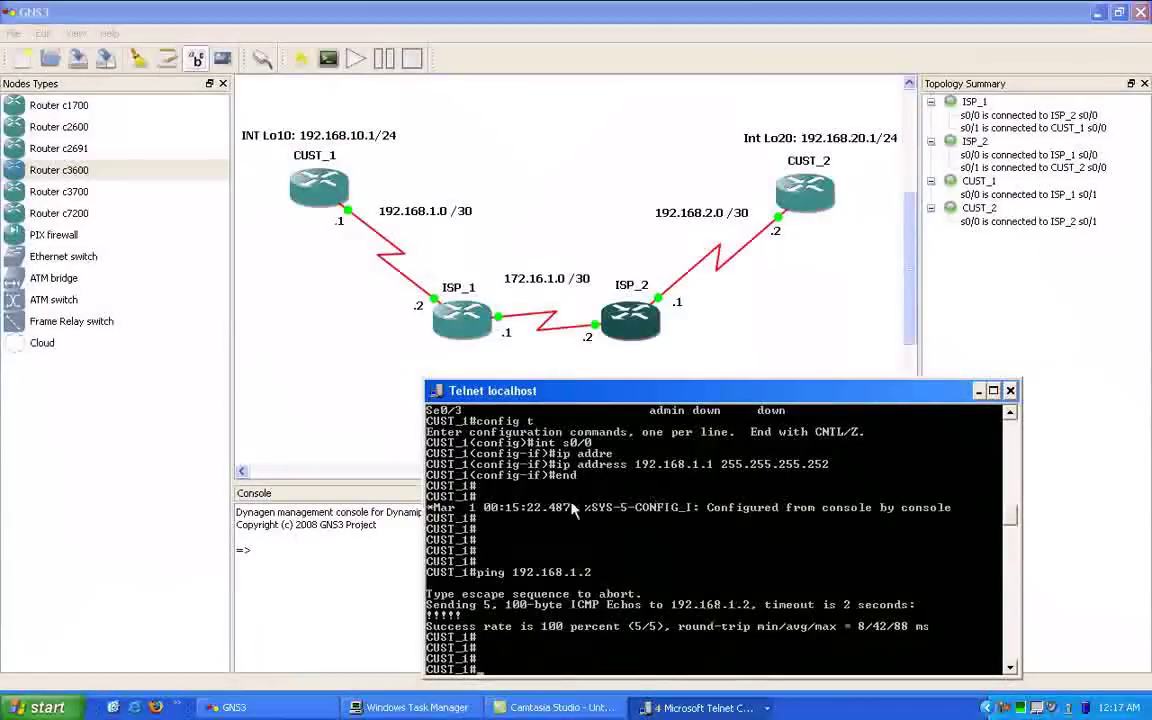
- Enter config t on CUST_1 and start the interface loopback 10 command
text(config t)
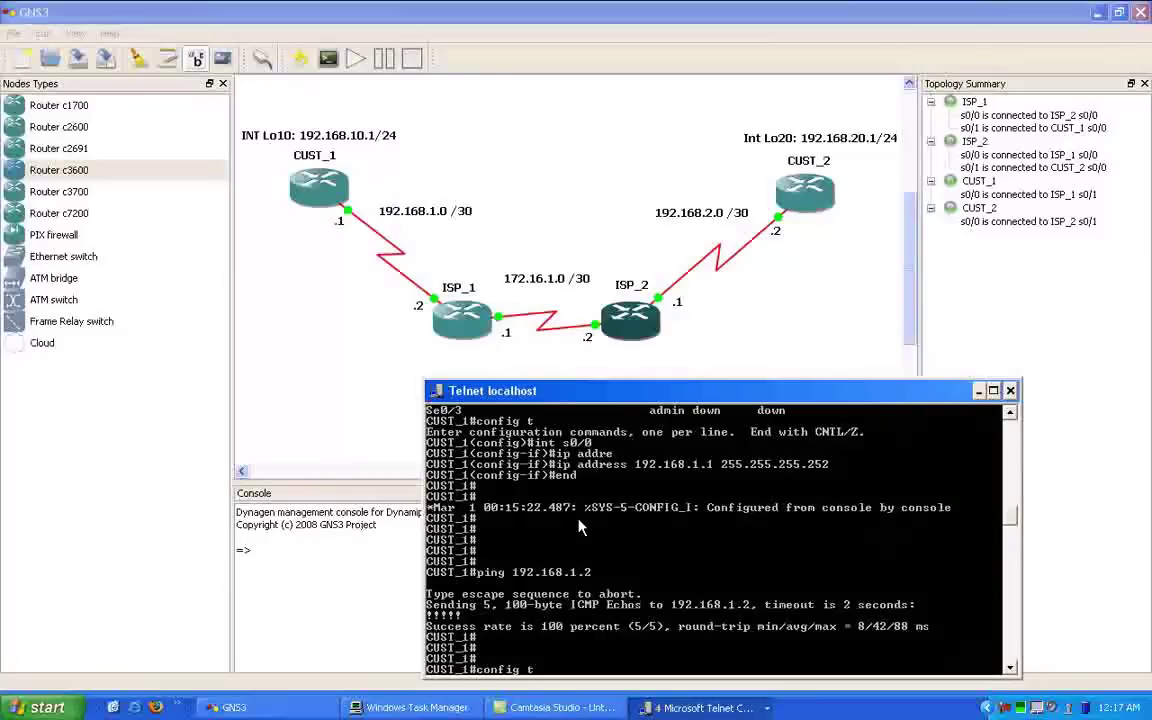
key(Return)
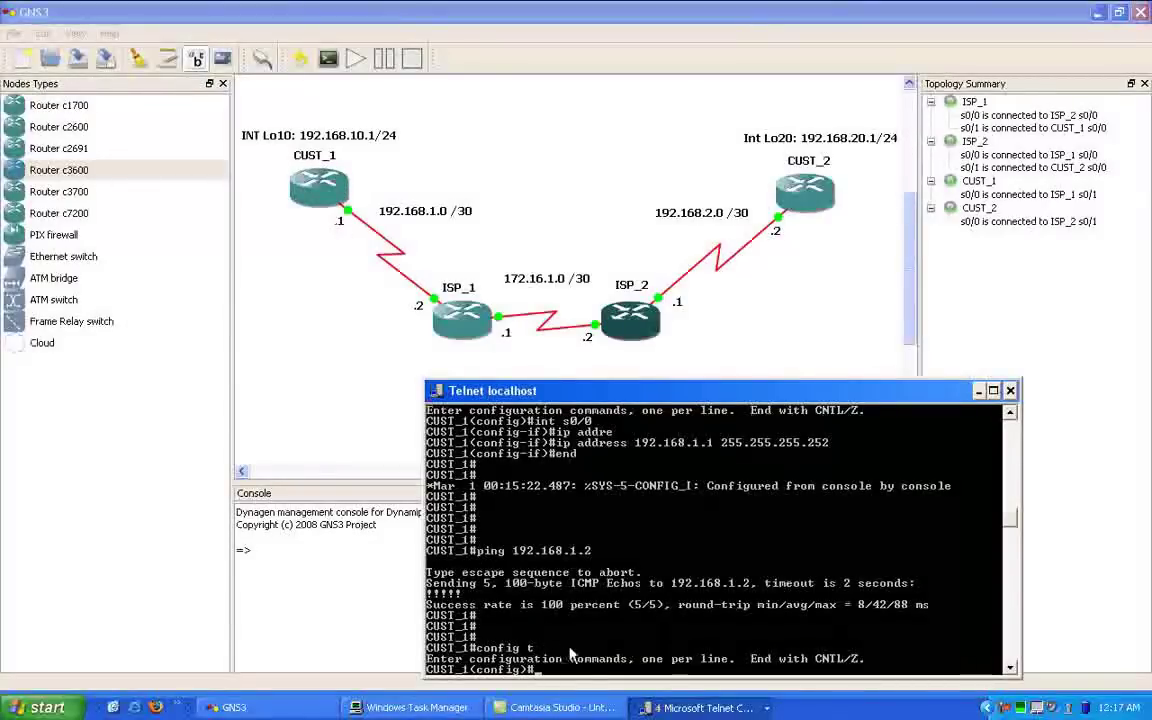
text(int lo)
key(Tab)
text(10)
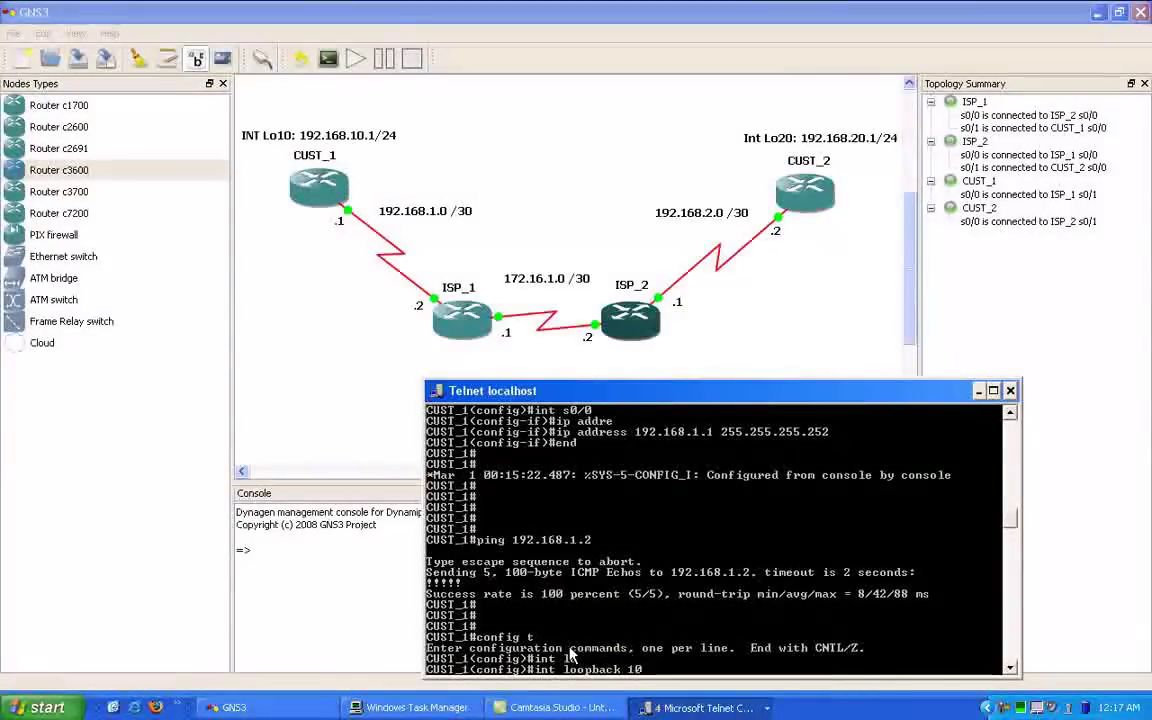